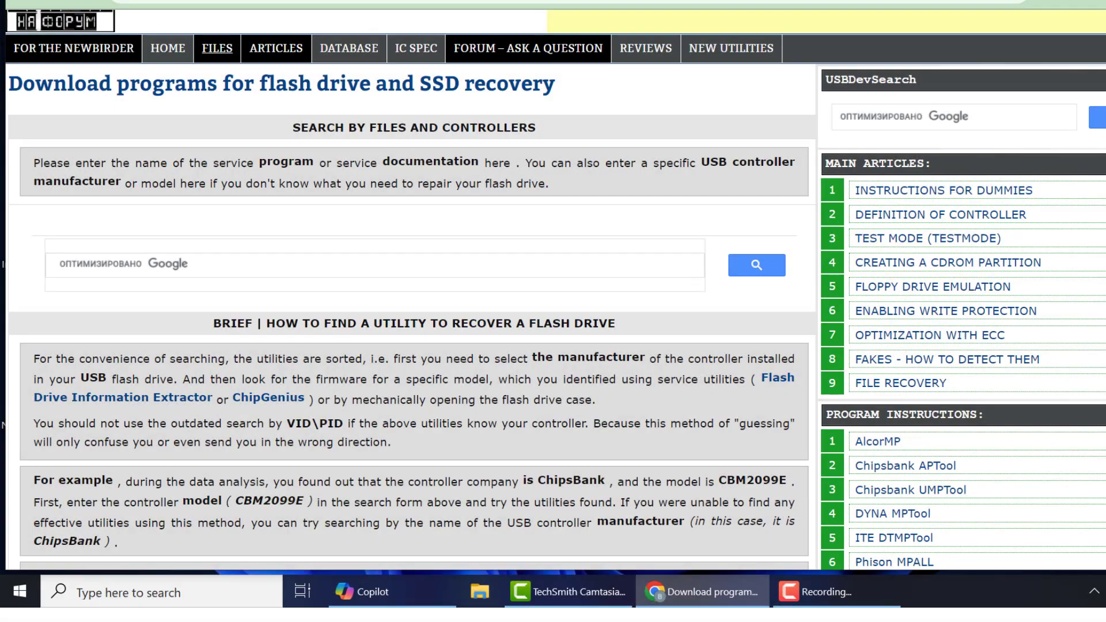
Step: Scroll the usbdev.ru page down to the Controller Manufacturers Catalogue listing ALCOR and CHIPSBANK
scroll(409, 288, "down", 2)
scroll(409, 288, "down", 5)
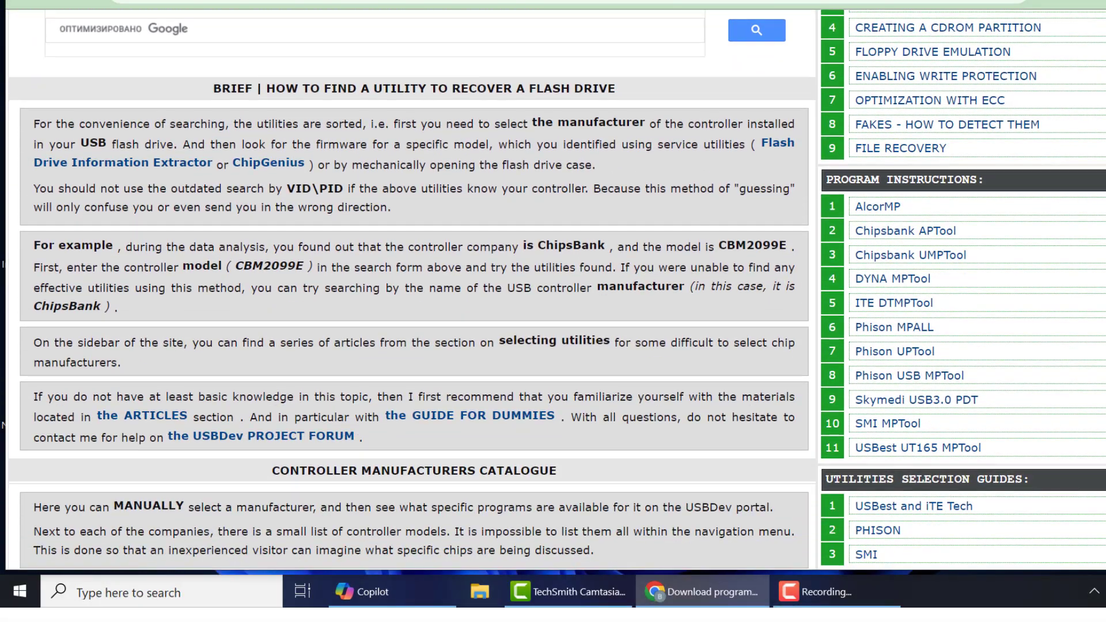
scroll(409, 288, "down", 4)
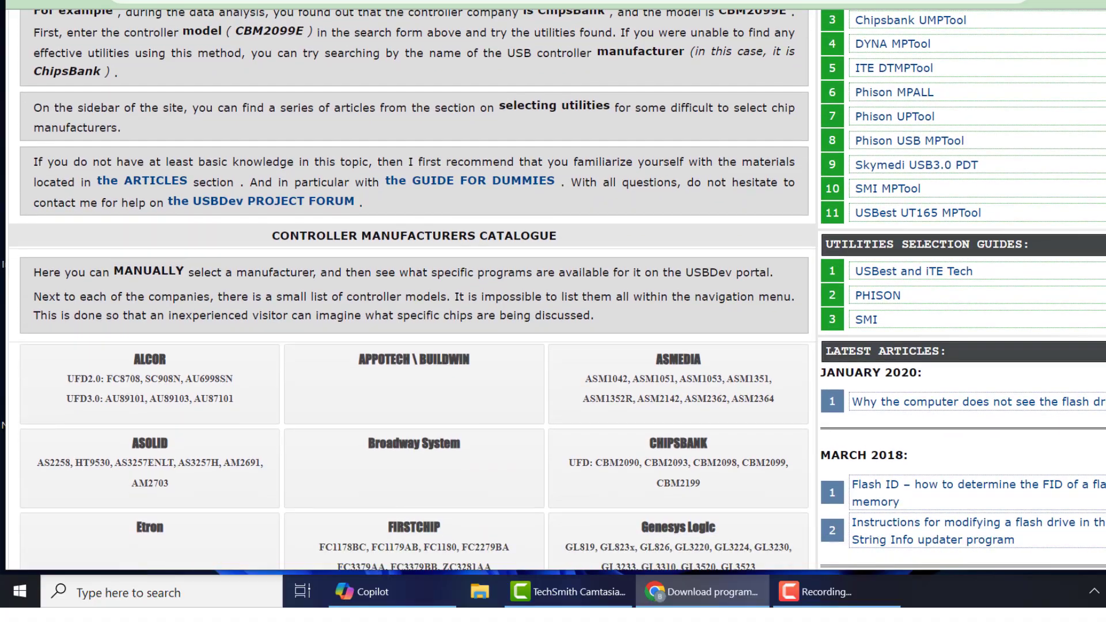
scroll(409, 289, "down", 4)
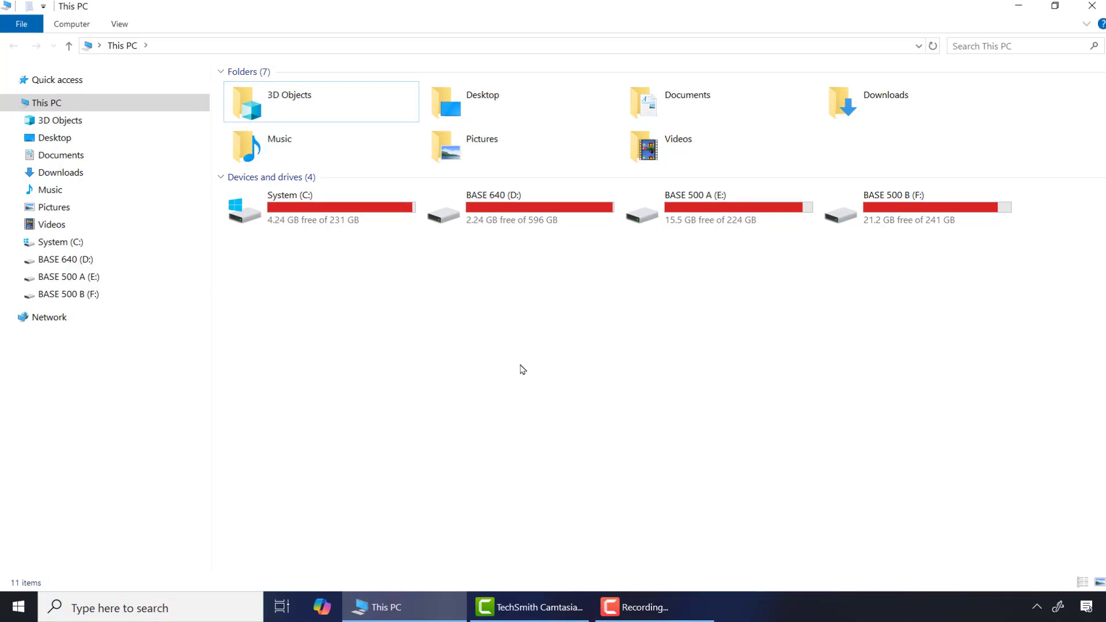
Step: Check that Disk 3 (G:) shows No Media in Disk Management, then search for DISKPART
right_click(16, 610)
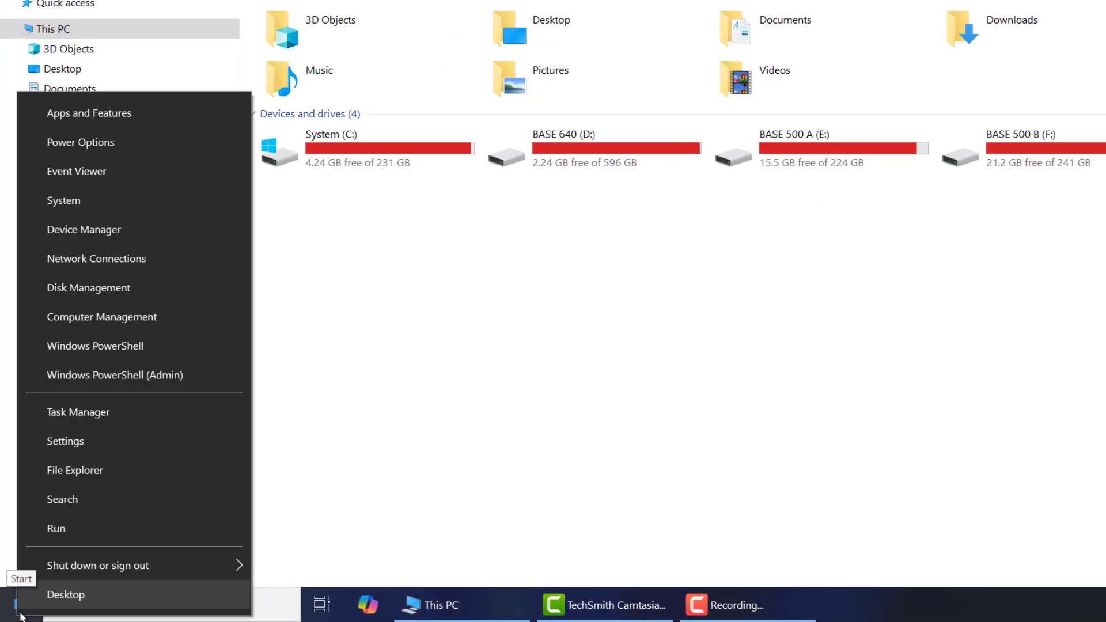
left_click(106, 288)
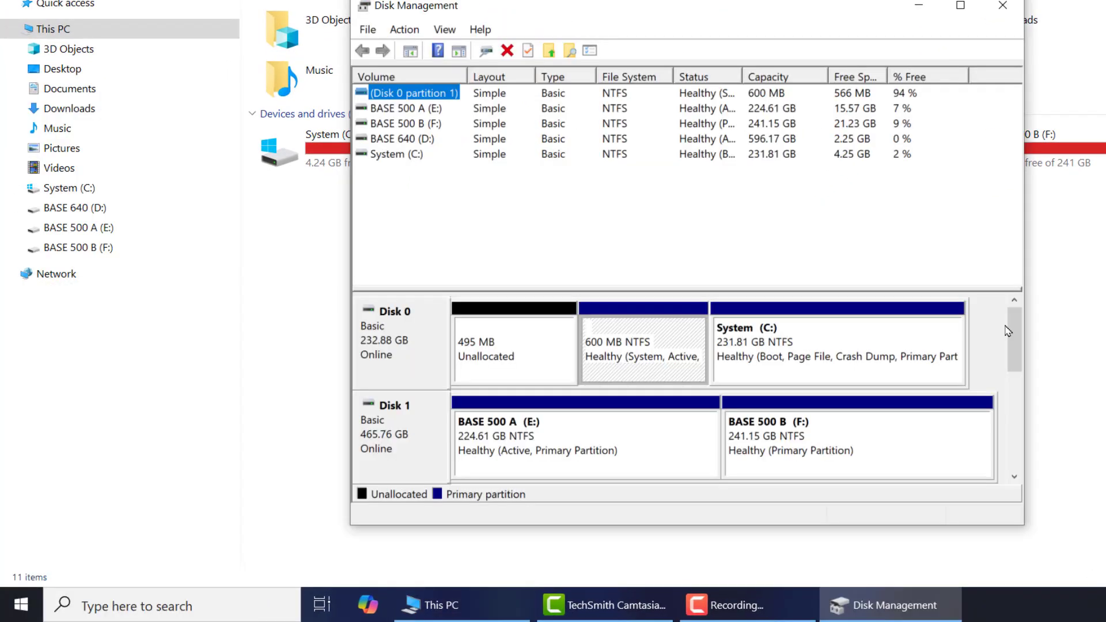
left_click_drag(1014, 326, 1023, 422)
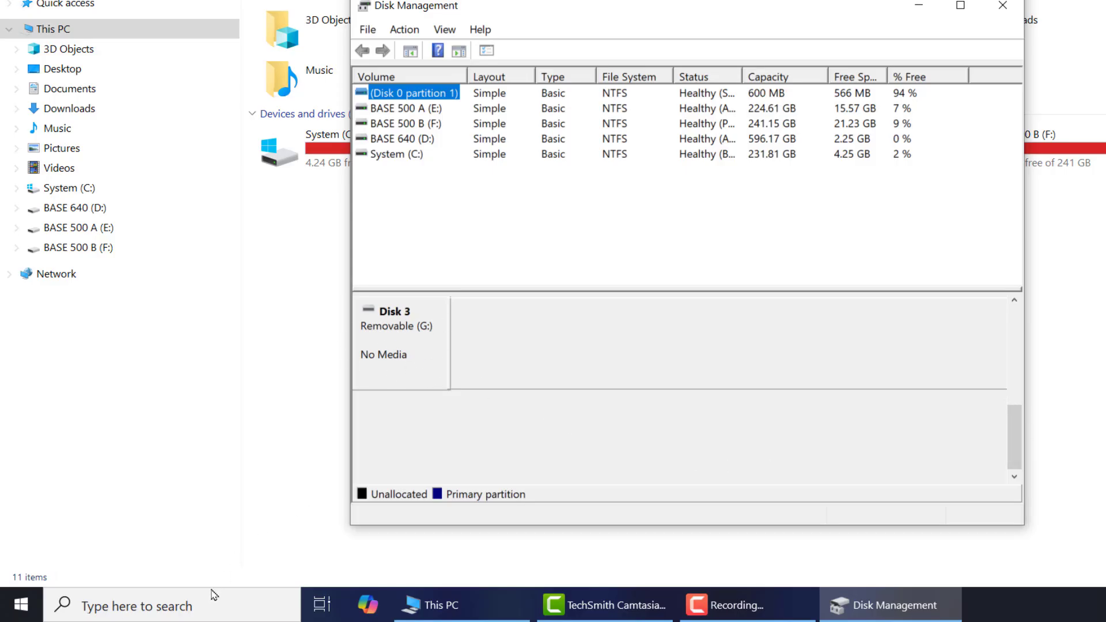
left_click(205, 607)
type("DISKPART")
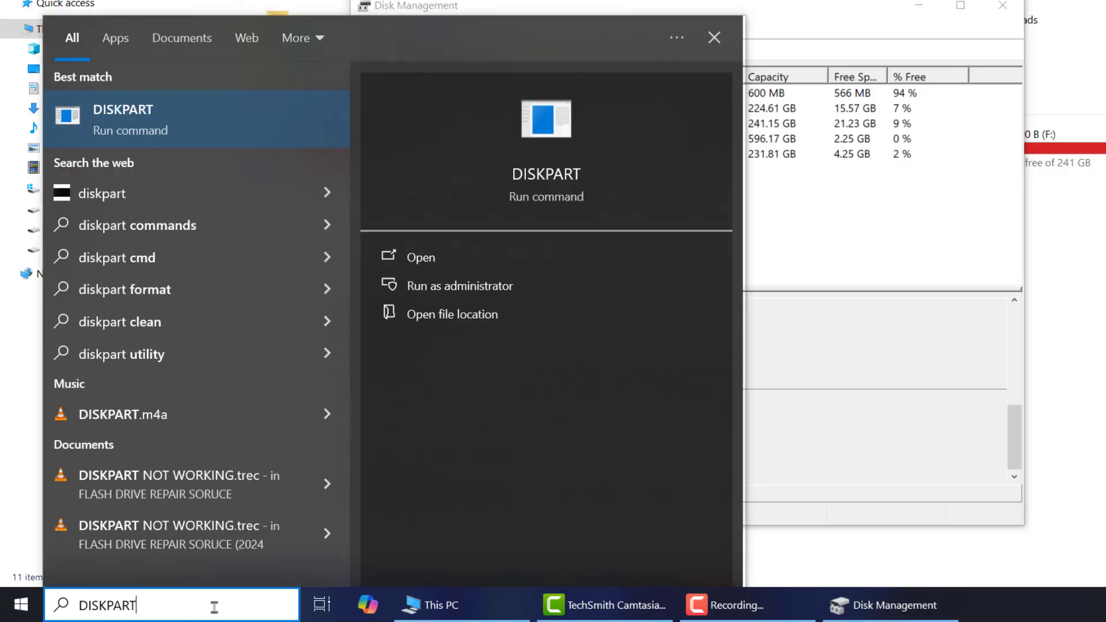
Step: Run DiskPart with admin rights and list the disks with LIST DISK
key("Return")
left_click(502, 370)
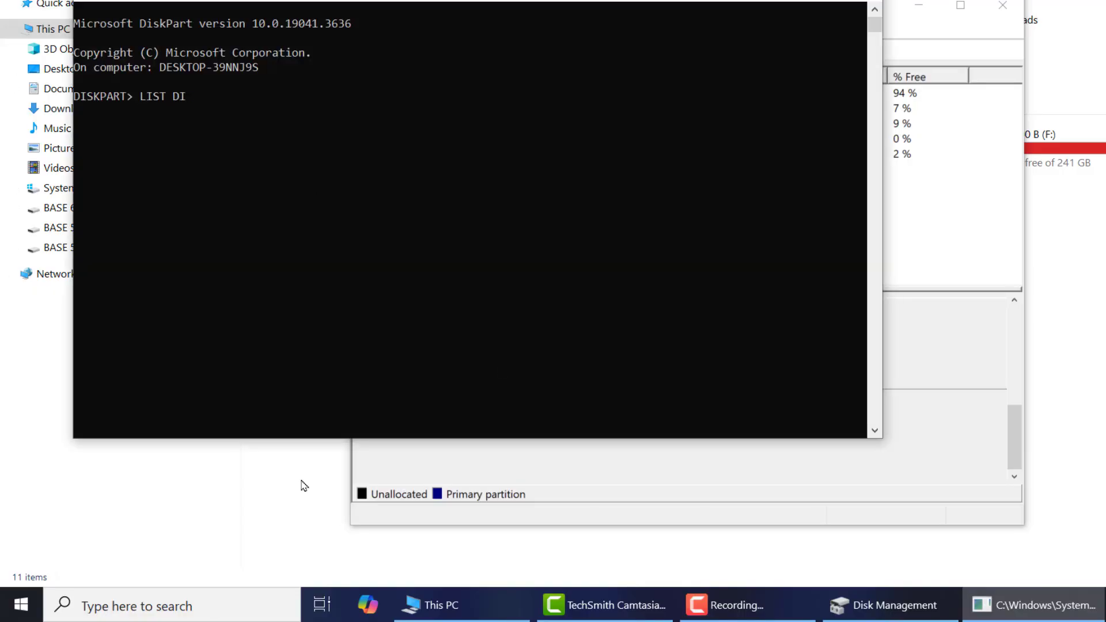
type("LIST DISK")
key("Return")
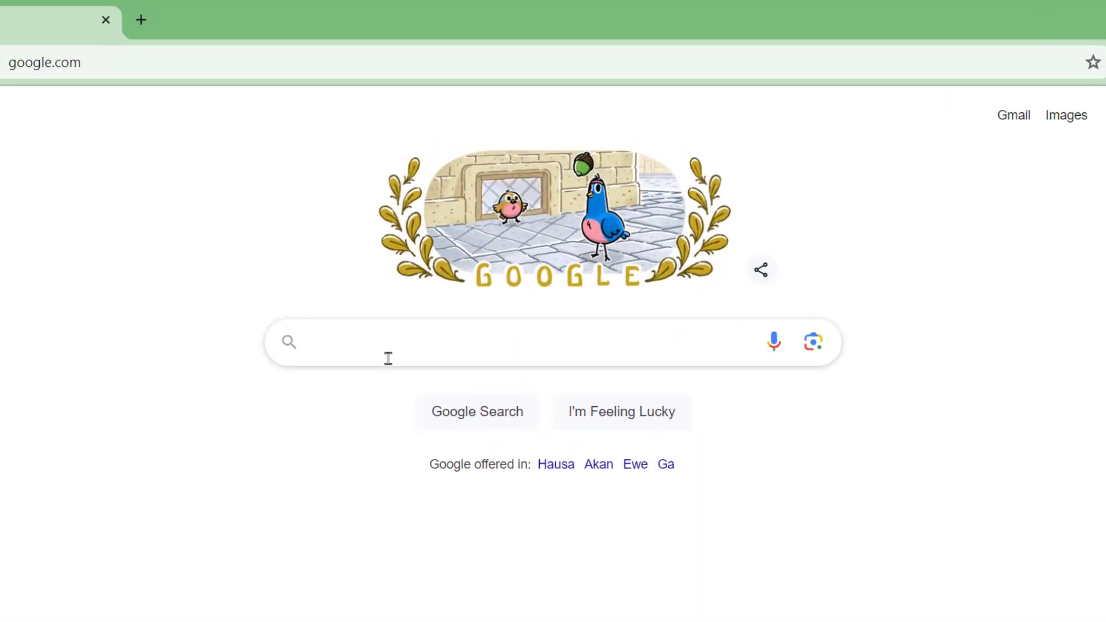
Step: Search Google for 'chipgenius'
left_click(421, 305)
type("chipge")
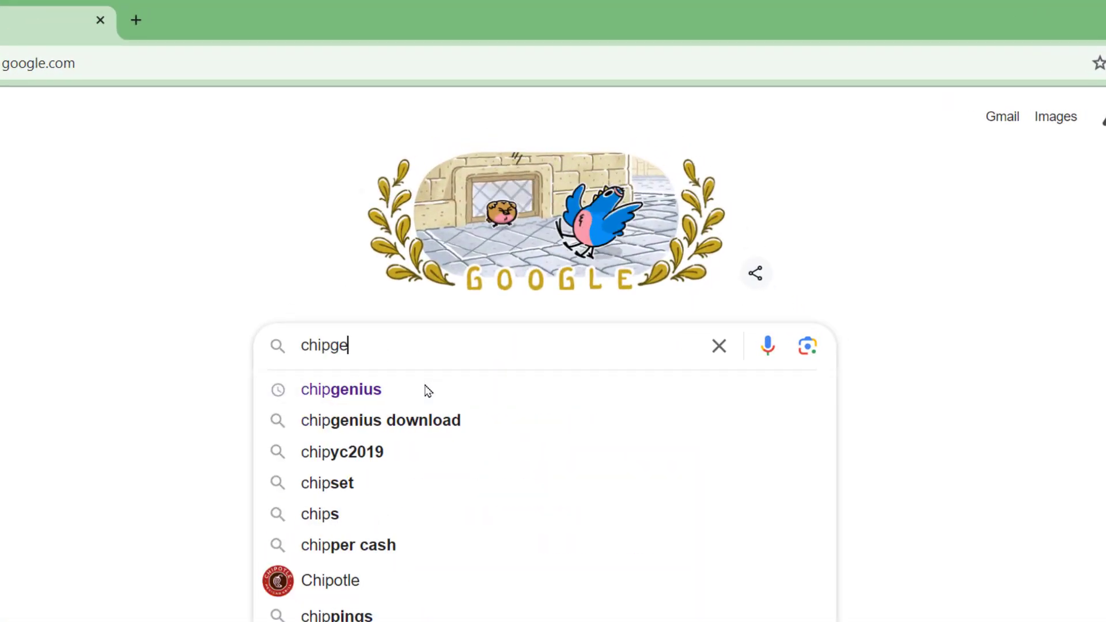
type("nu")
key("BackSpace")
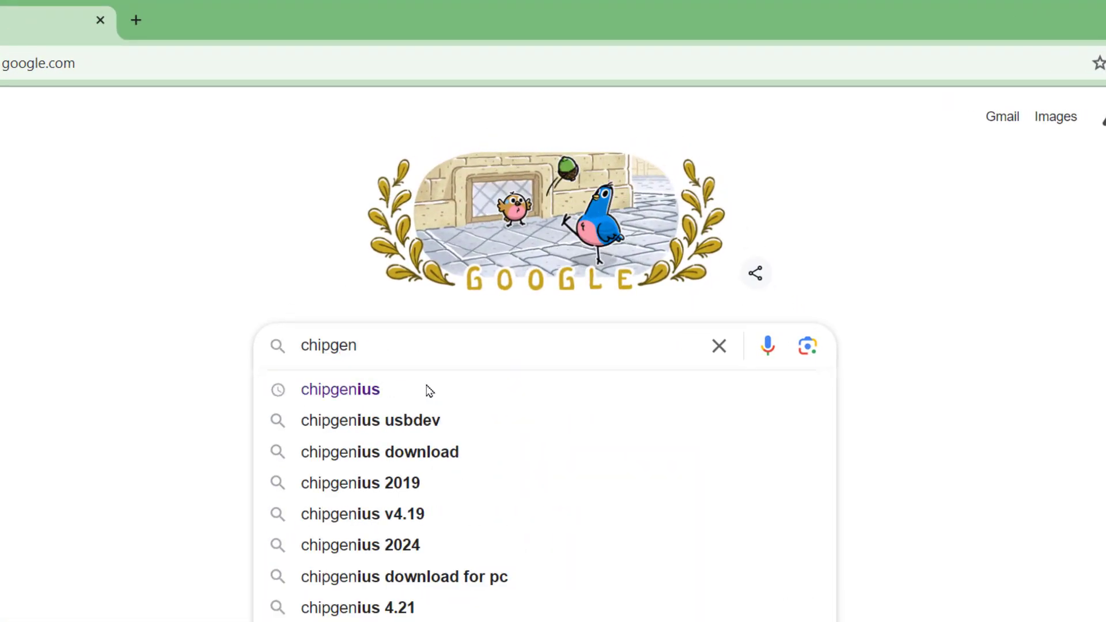
type("ius")
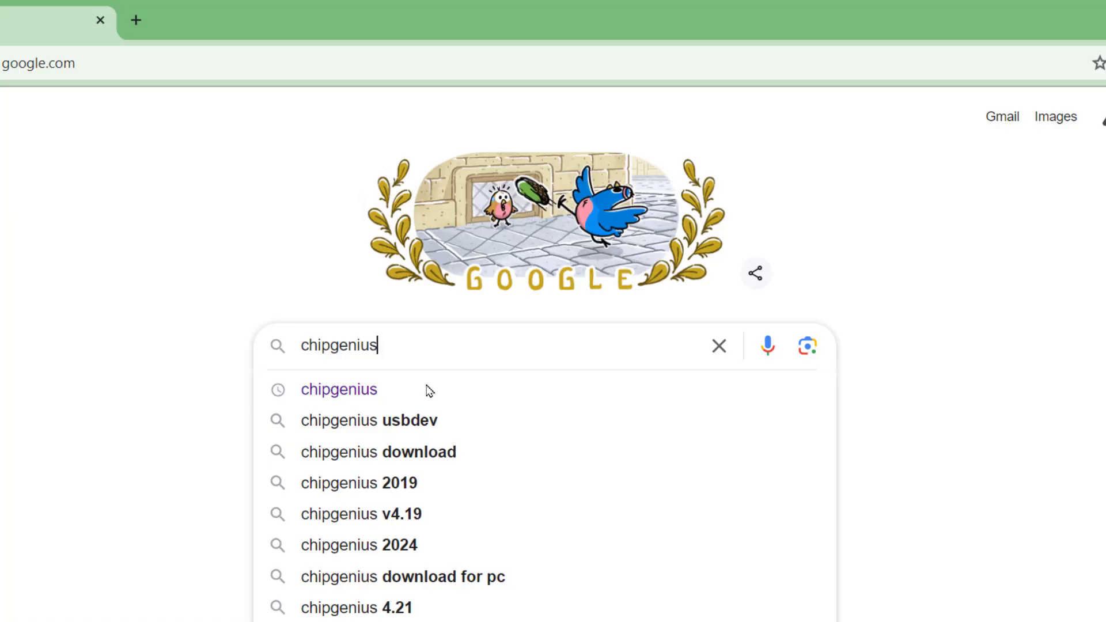
left_click(331, 394)
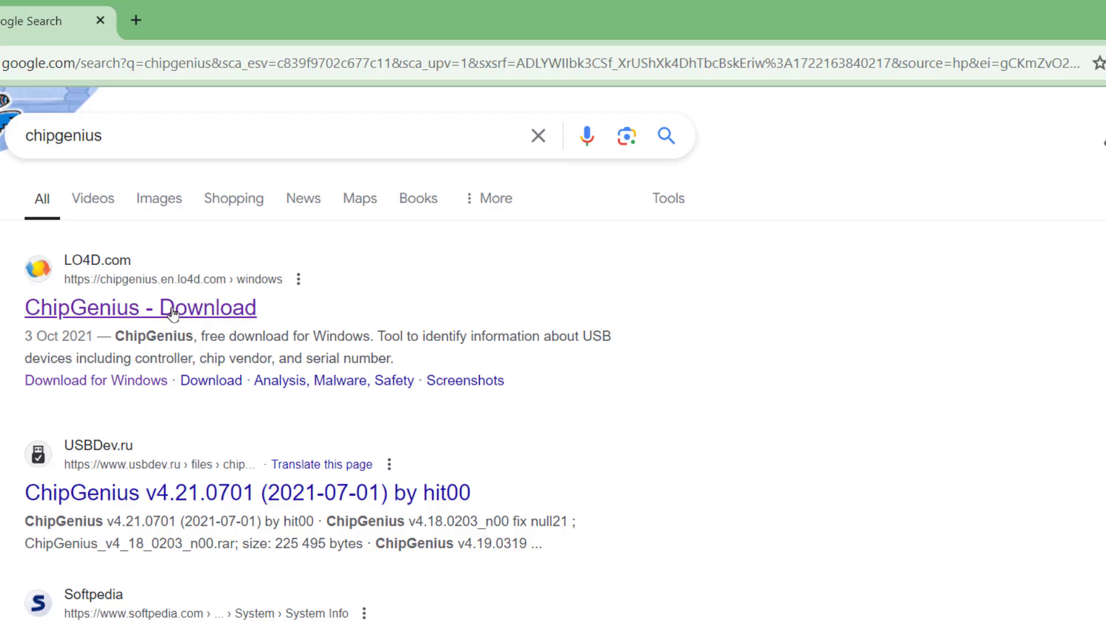
Step: Download ChipGenius_v4_19_0319.zip (752 KB) from LO4D.com and open it from the download history
left_click(173, 313)
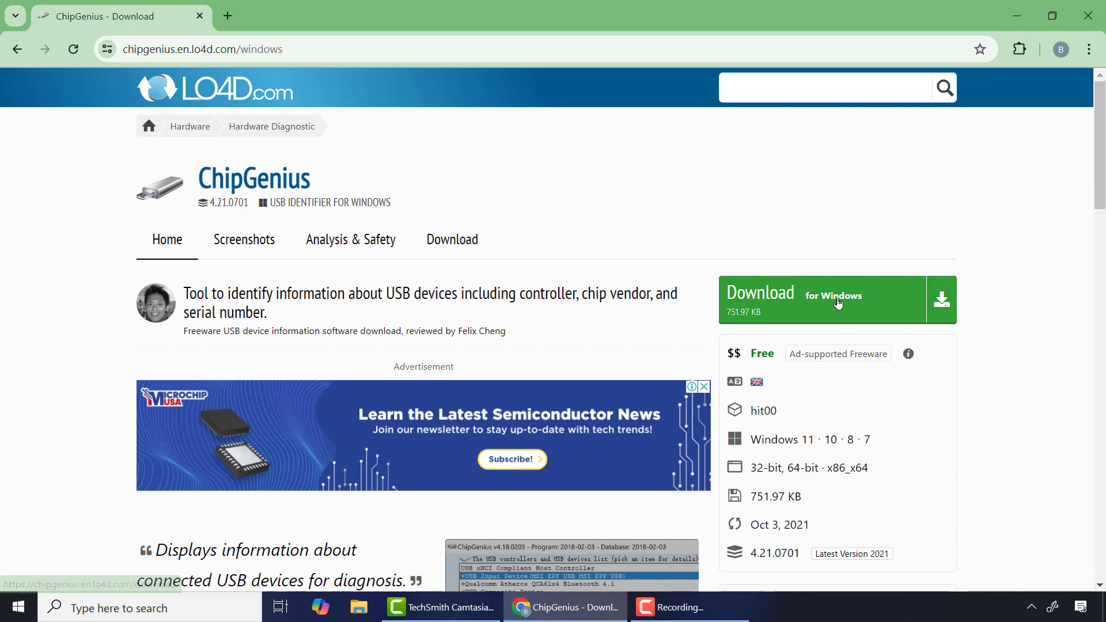
left_click(855, 307)
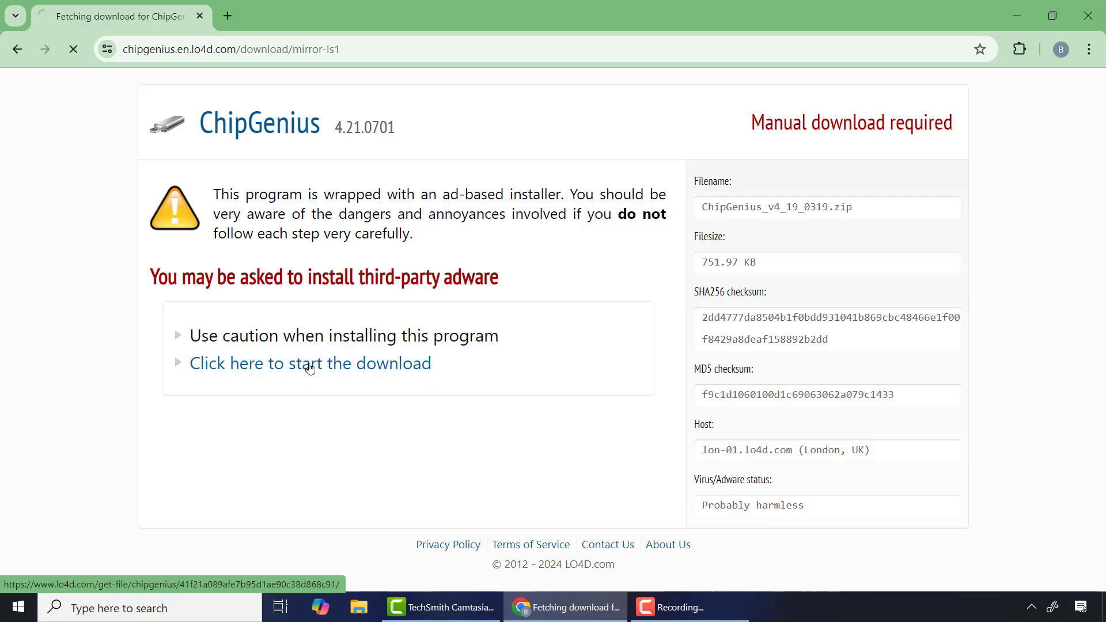
left_click(309, 369)
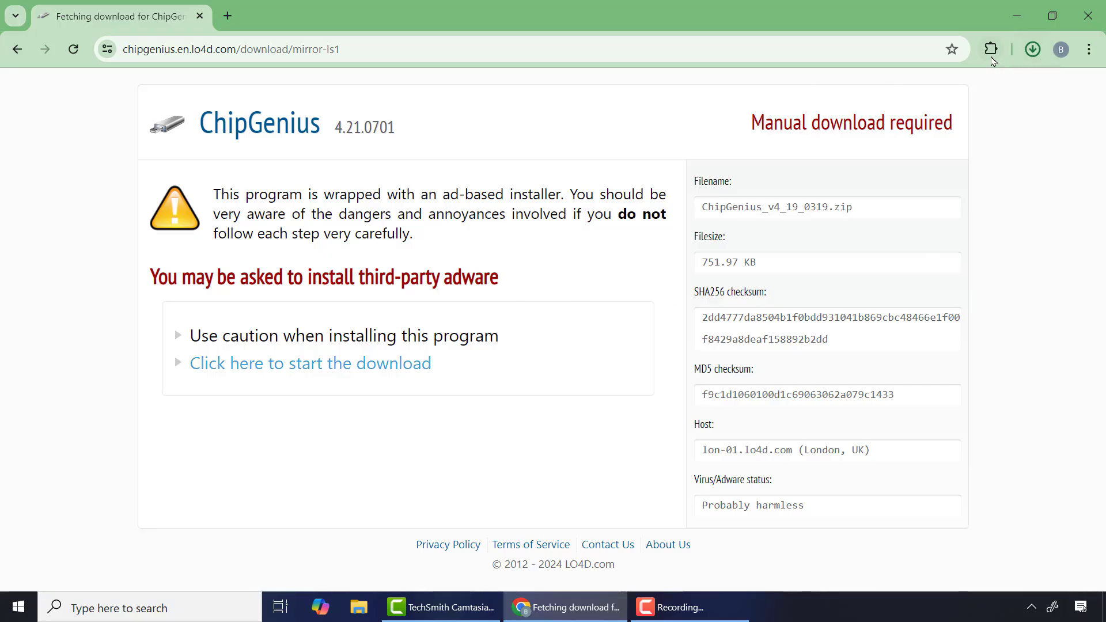
left_click(1032, 51)
left_click(1032, 51)
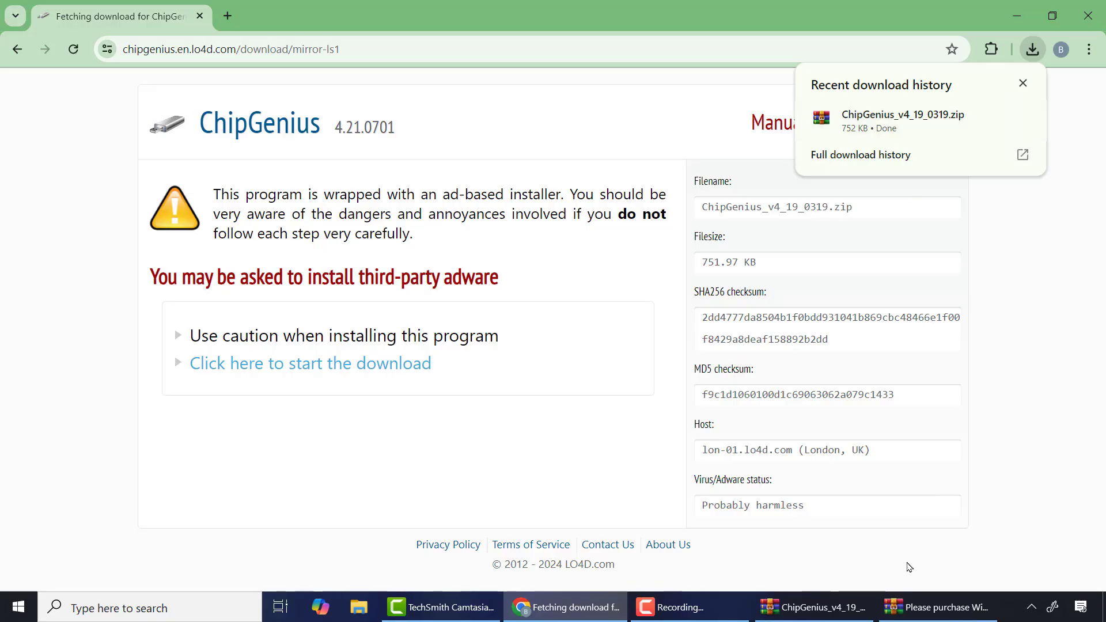
Step: Extract the ChipGenius_v4_19_0319 folder from WinRAR onto the desktop and open it
left_click(925, 605)
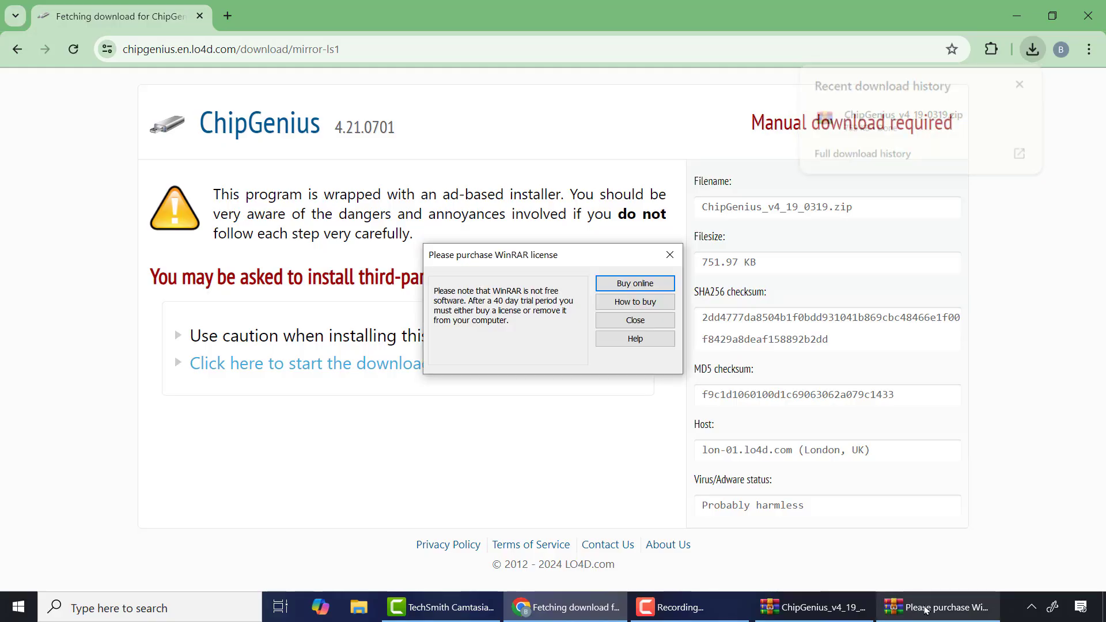
left_click(671, 255)
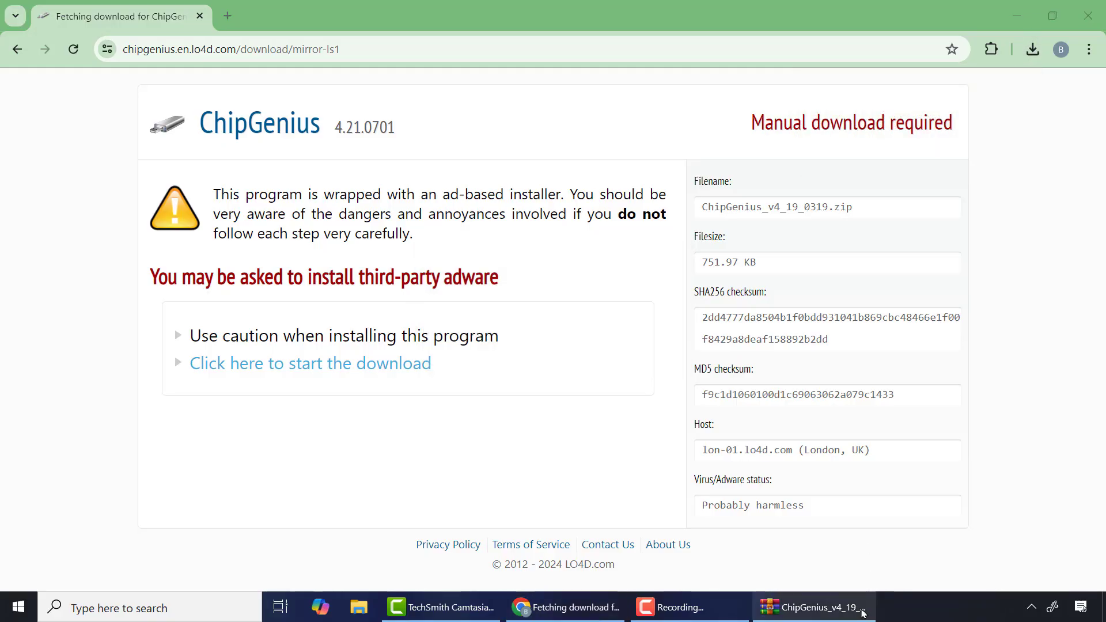
left_click(1018, 15)
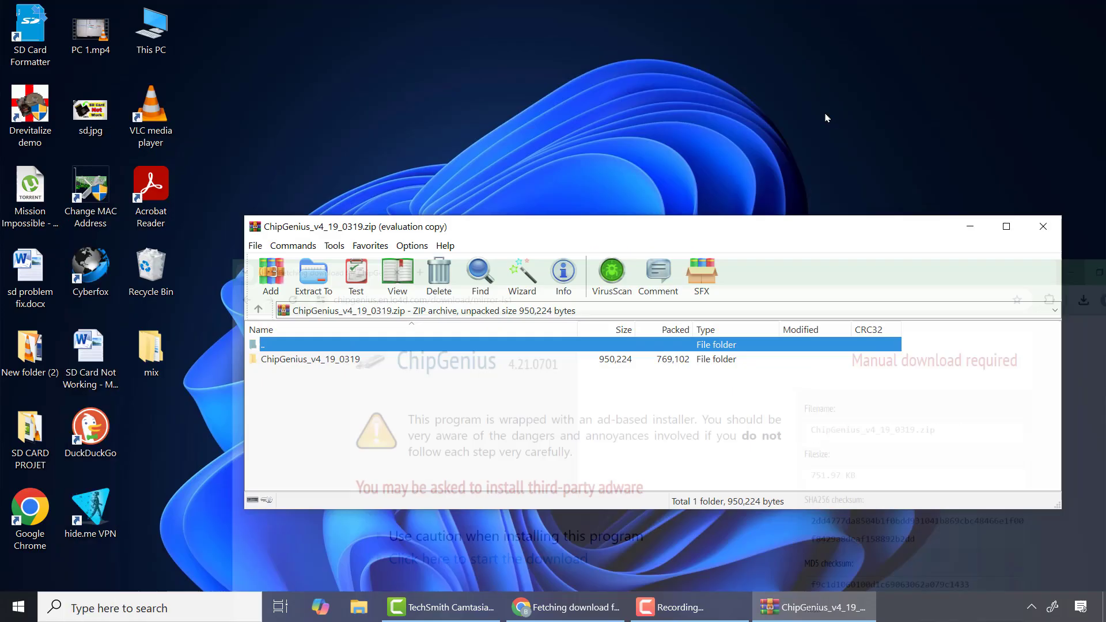
left_click_drag(264, 359, 410, 220)
left_click_drag(151, 190, 509, 216)
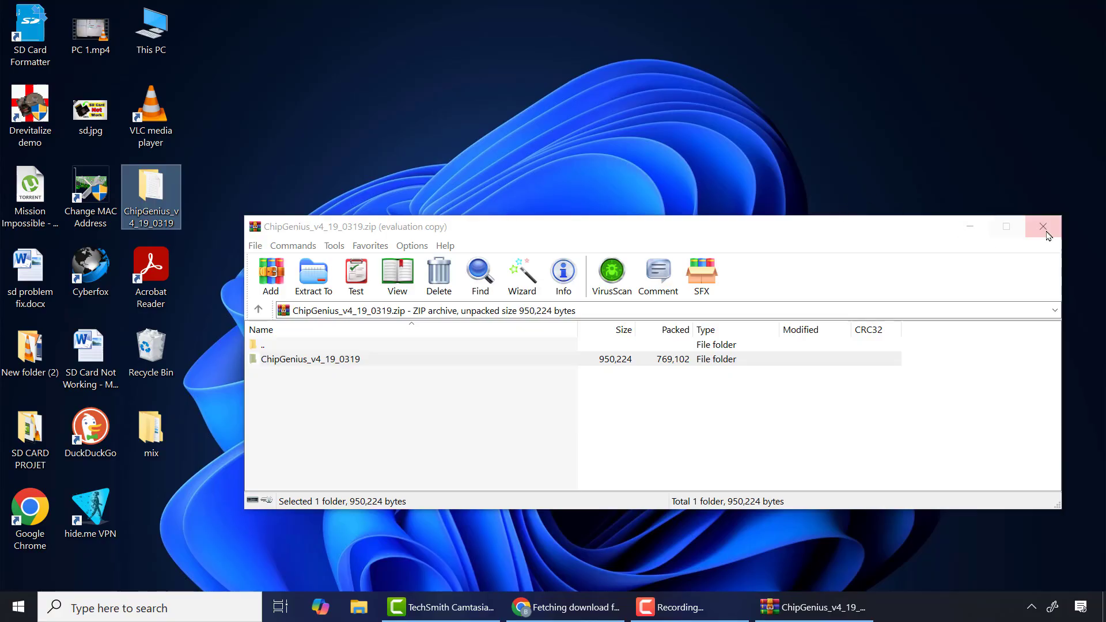
left_click(1044, 225)
double_click(155, 183)
left_click_drag(435, 4, 492, 86)
Step: Run ChipGenius_v4_19_0319.exe and copy the Alcor Micro AU6989SN-GTC drive details to the clipboard
double_click(371, 169)
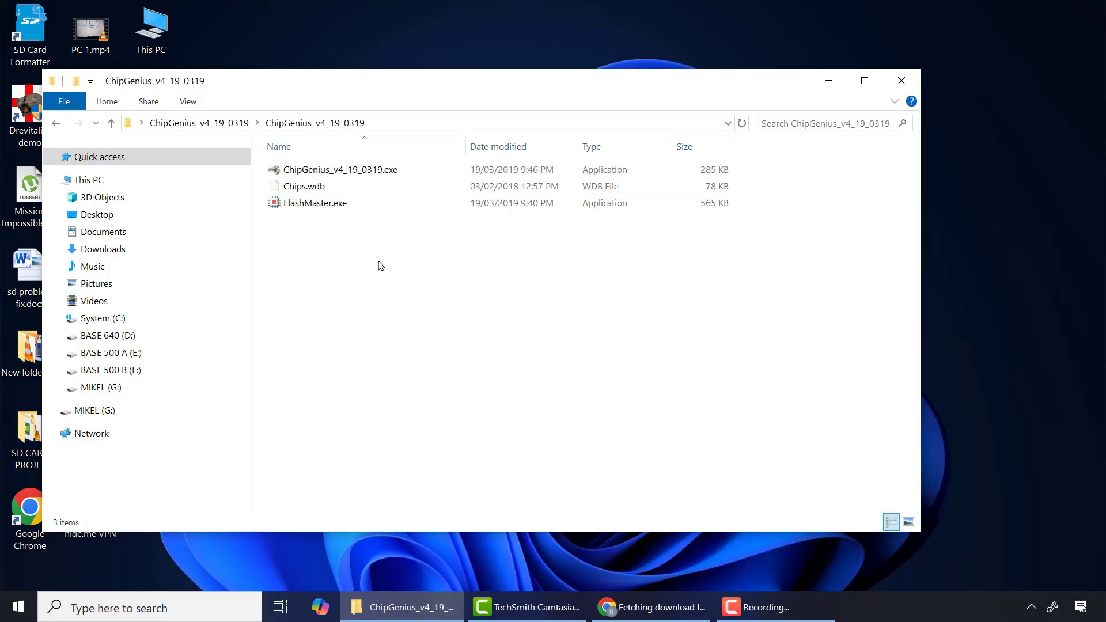
double_click(340, 171)
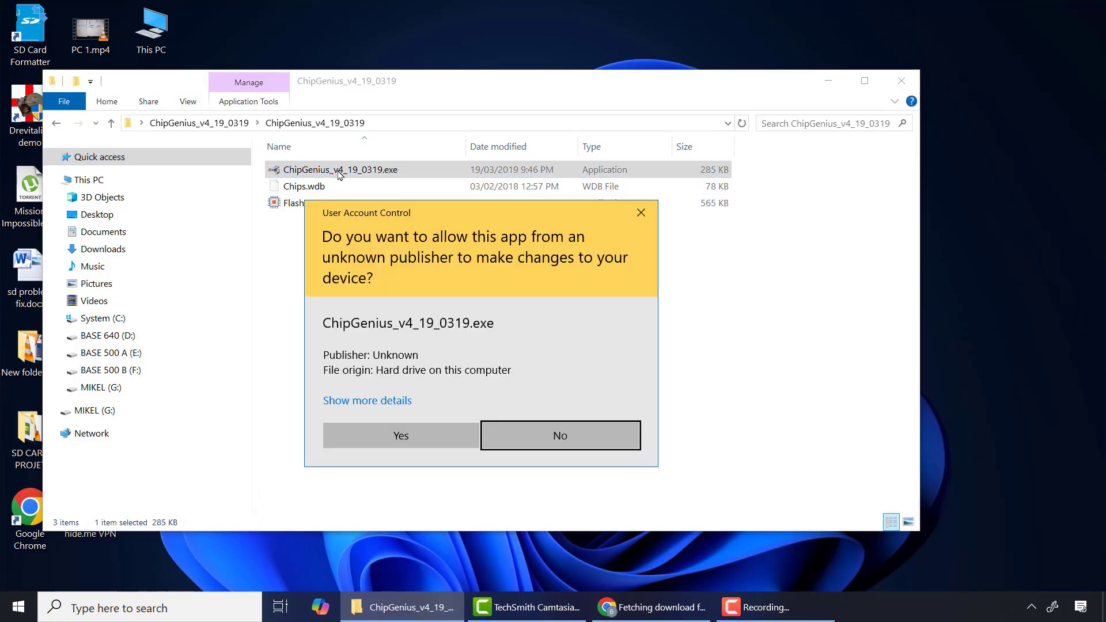
left_click(416, 436)
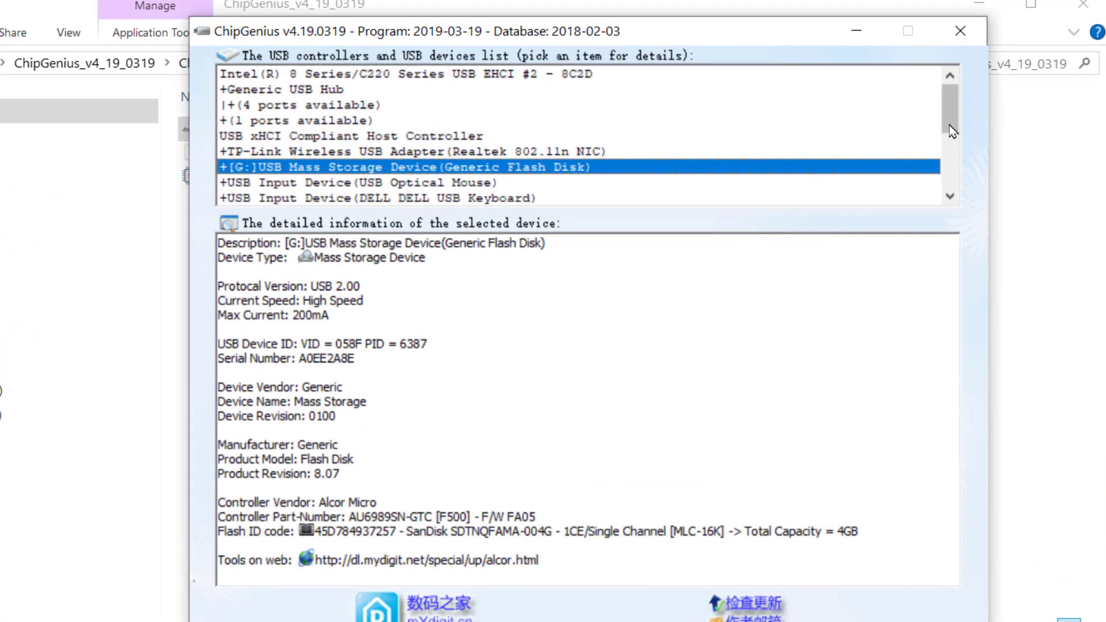
left_click_drag(950, 109, 950, 162)
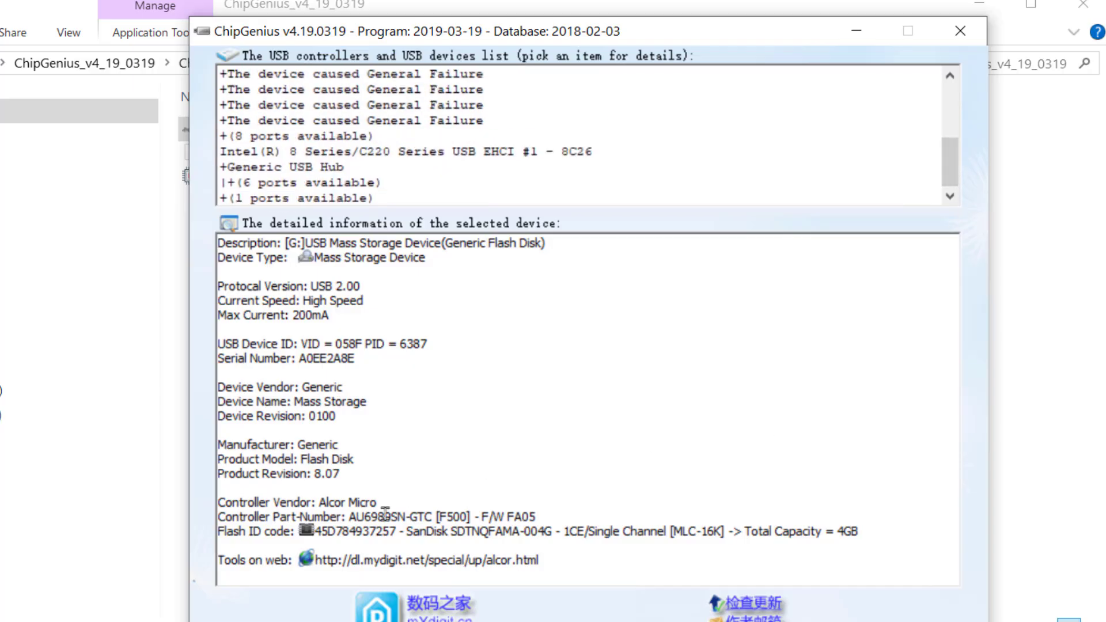
double_click(519, 459)
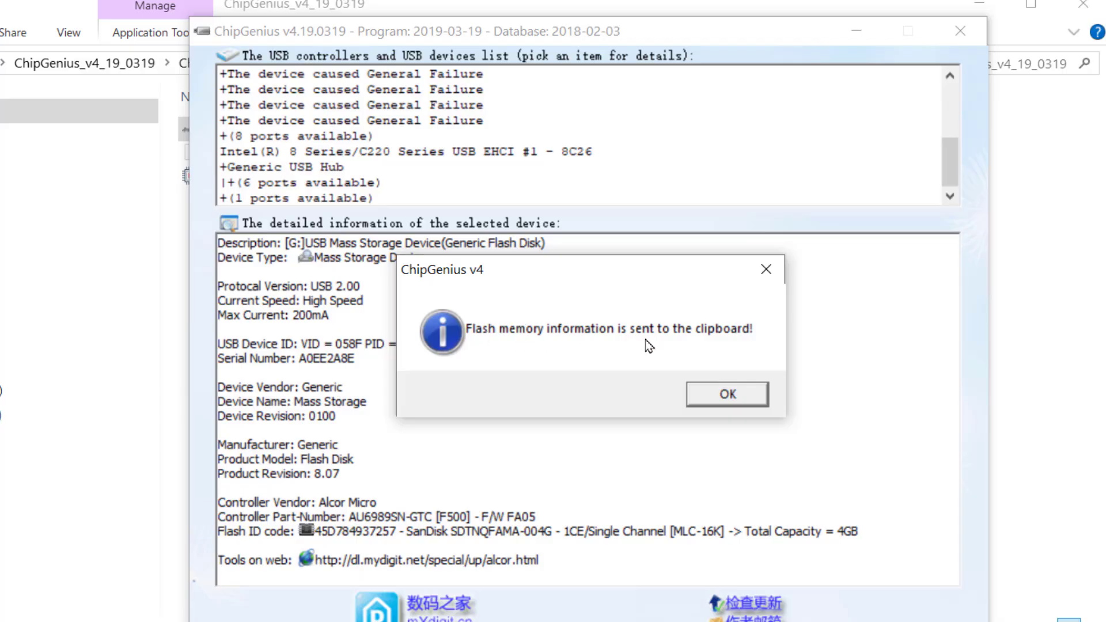
left_click(729, 395)
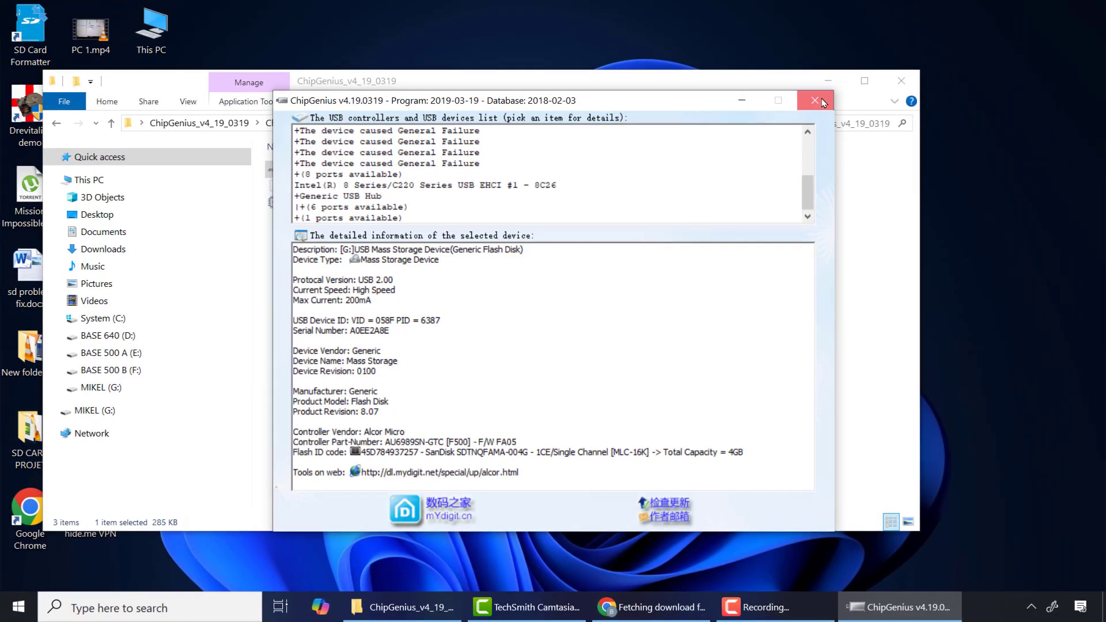
left_click(823, 103)
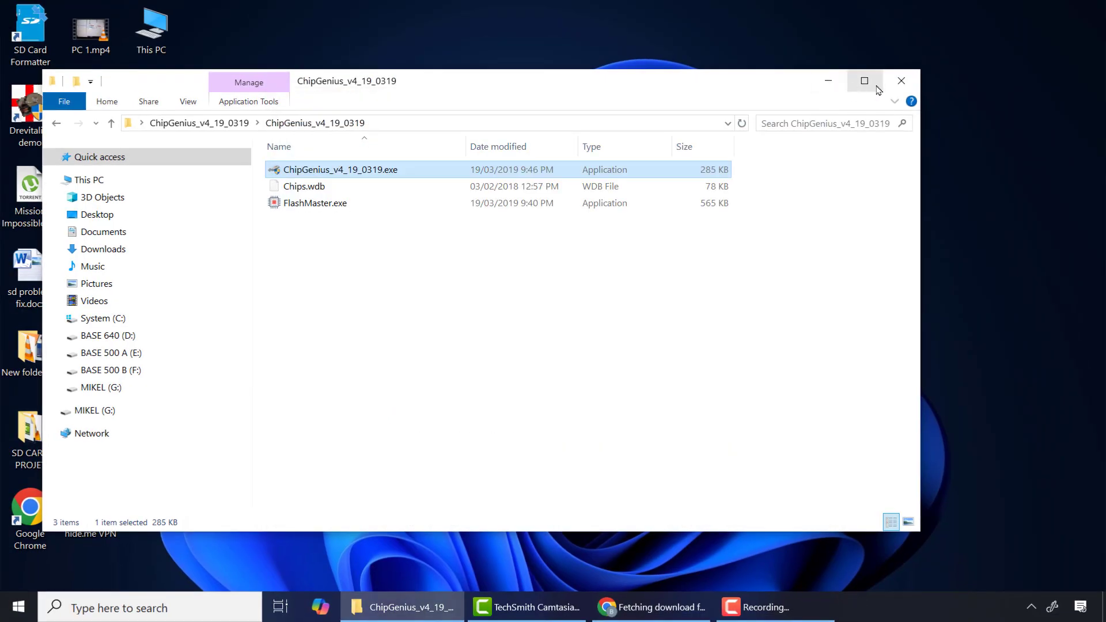
Step: Create a new text document on the desktop named chipgenius.txt
left_click(902, 80)
right_click(587, 228)
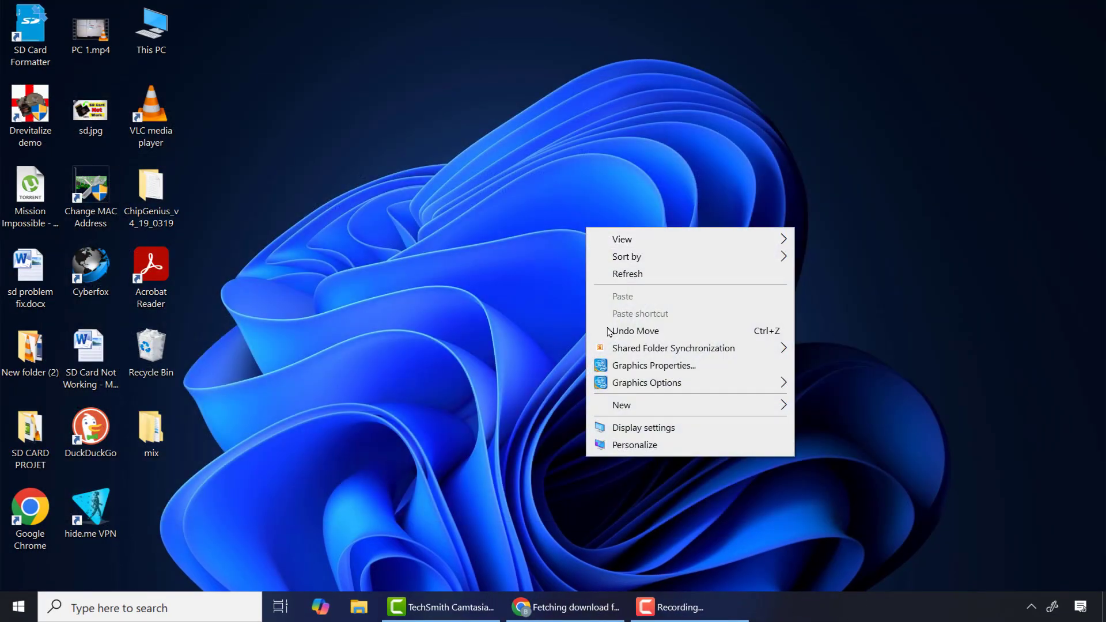
mouse_move(634, 410)
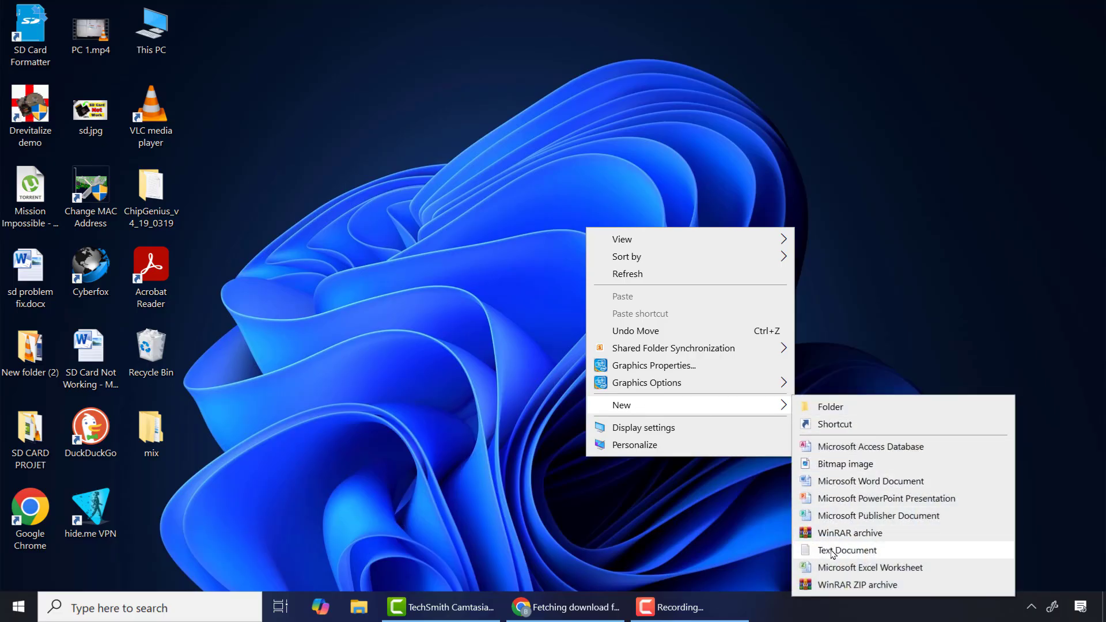
left_click(832, 551)
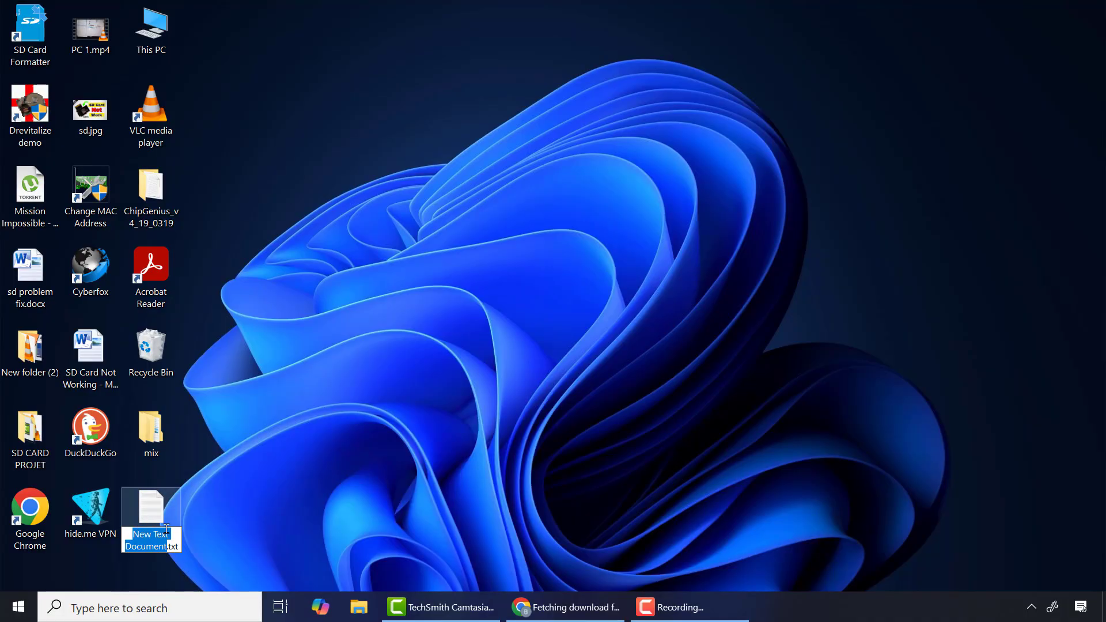
type("chipgenius")
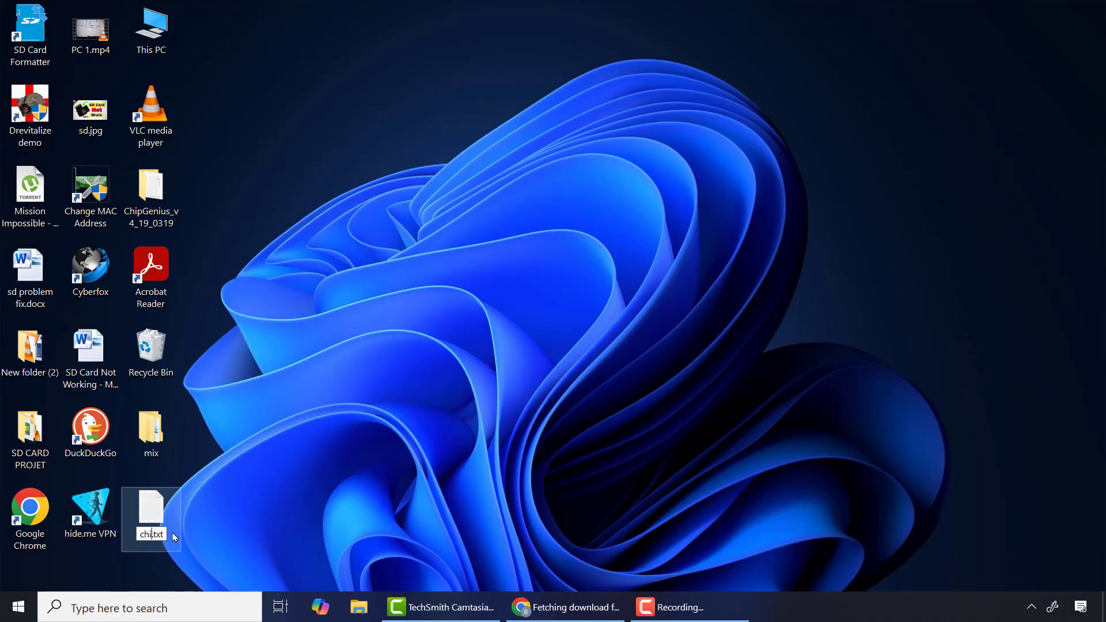
key("Return")
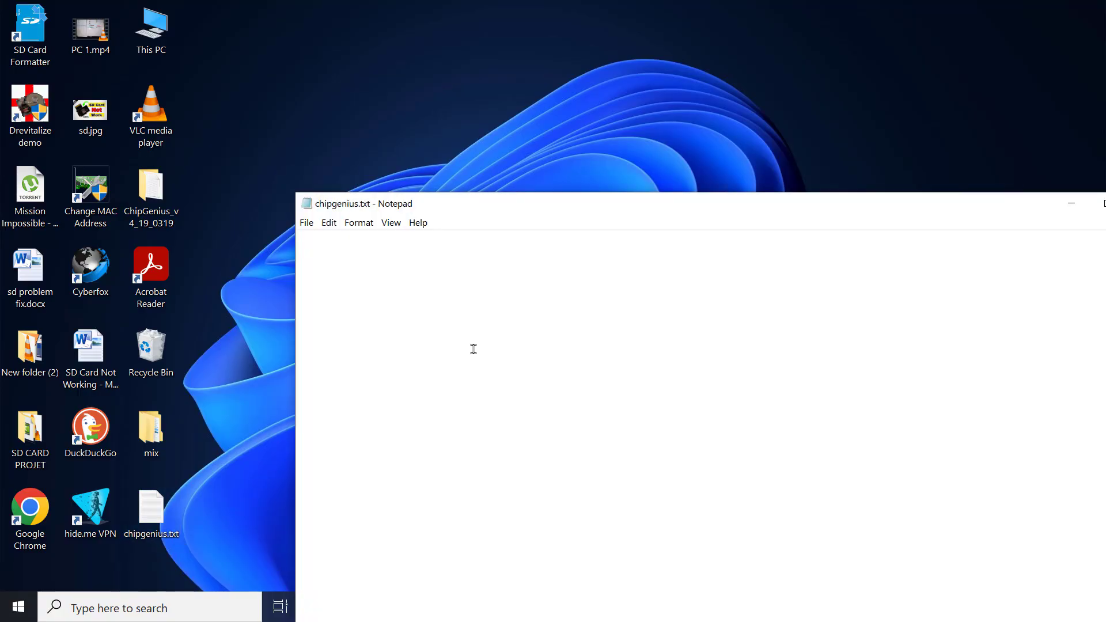
Step: Paste the ChipGenius report into chipgenius.txt
right_click(469, 330)
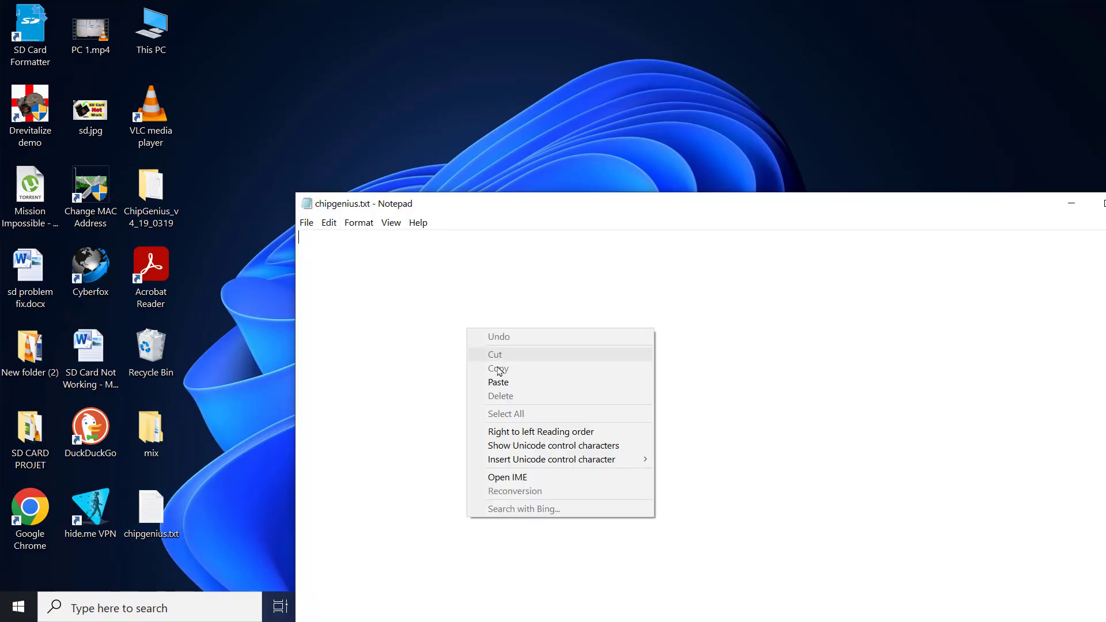
left_click(499, 382)
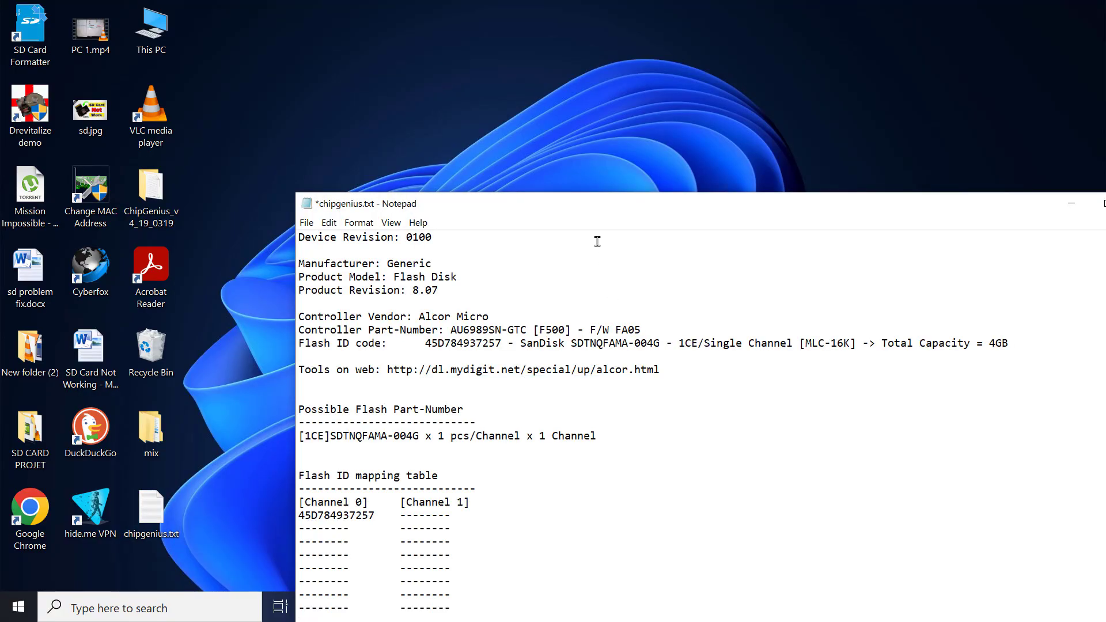
left_click_drag(598, 210, 503, 57)
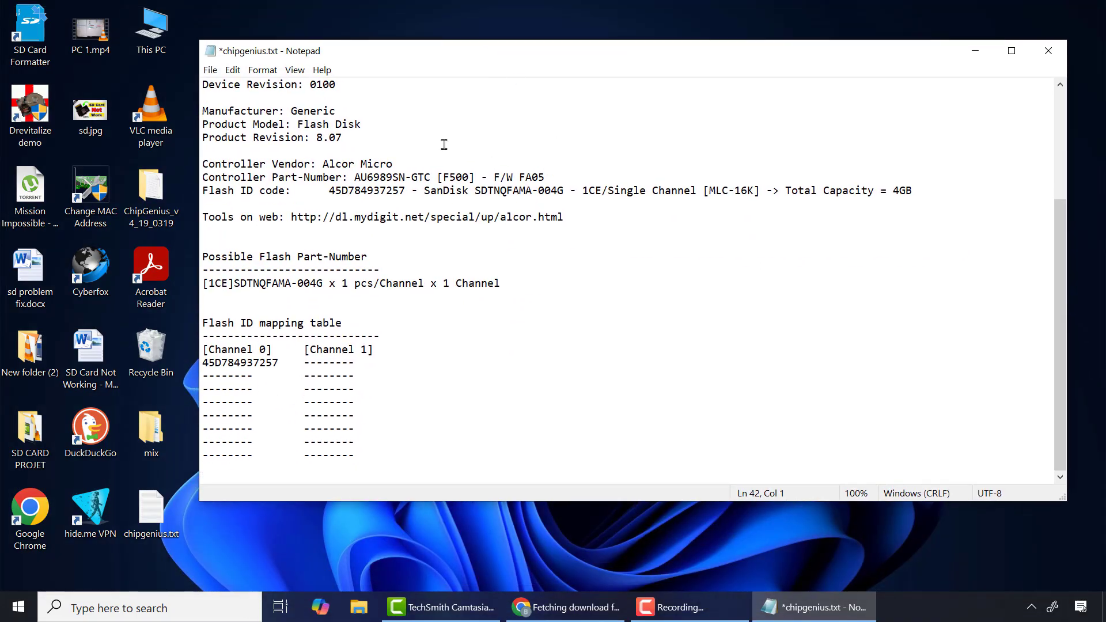
left_click_drag(1060, 219, 1060, 129)
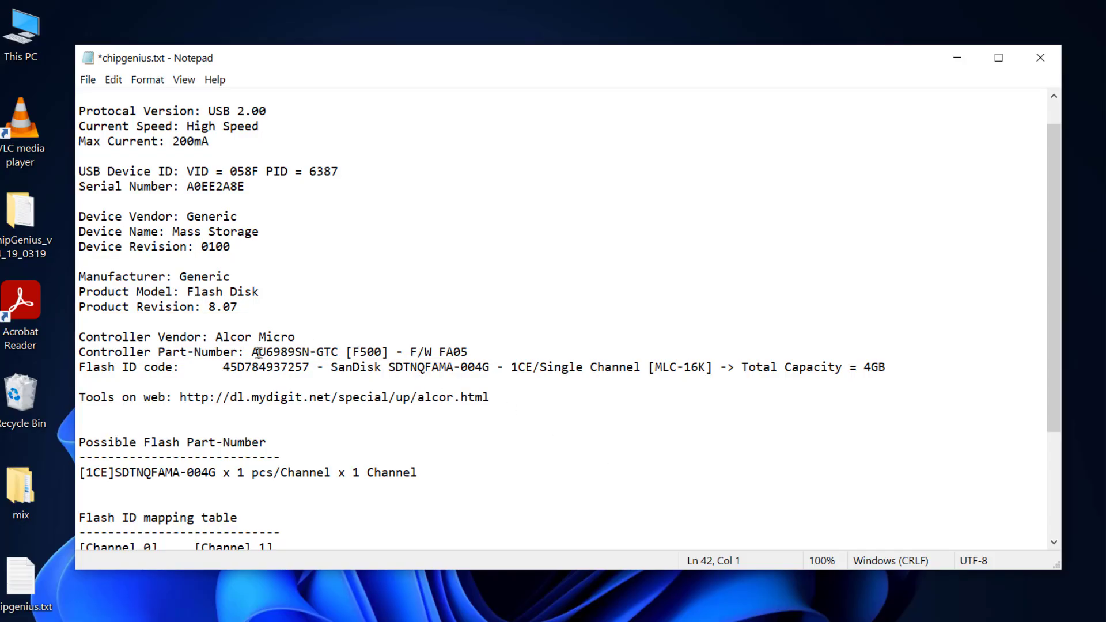
Step: Copy the part number AU6989SN-GTC [F500] onto a new last line
left_click_drag(251, 352, 393, 354)
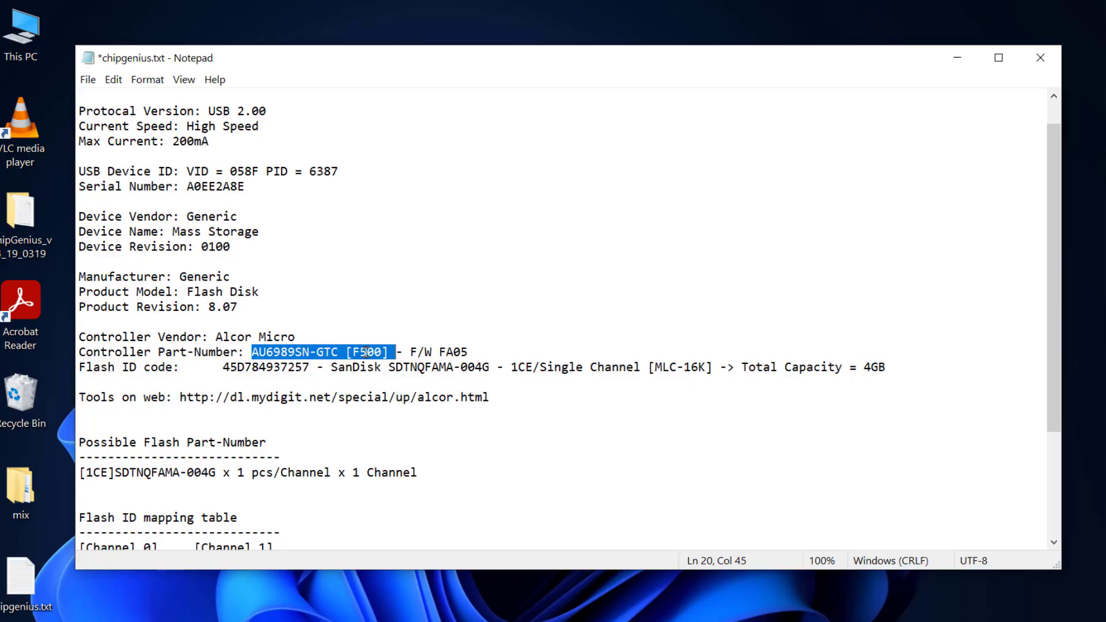
right_click(365, 353)
left_click(415, 399)
left_click_drag(1045, 376, 1050, 533)
left_click(321, 537)
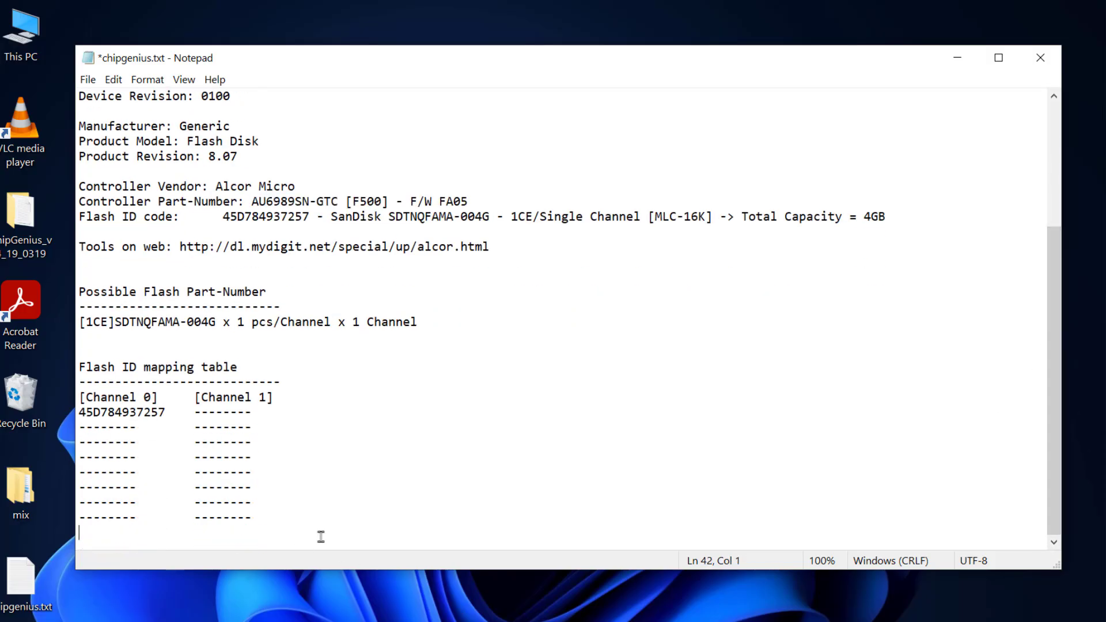
key("Return")
key("Return")
right_click(198, 534)
left_click(230, 377)
Step: Put the vendor name Alcor Micro in front of the part number on that line
left_click_drag(217, 156, 284, 154)
right_click(269, 157)
left_click(311, 202)
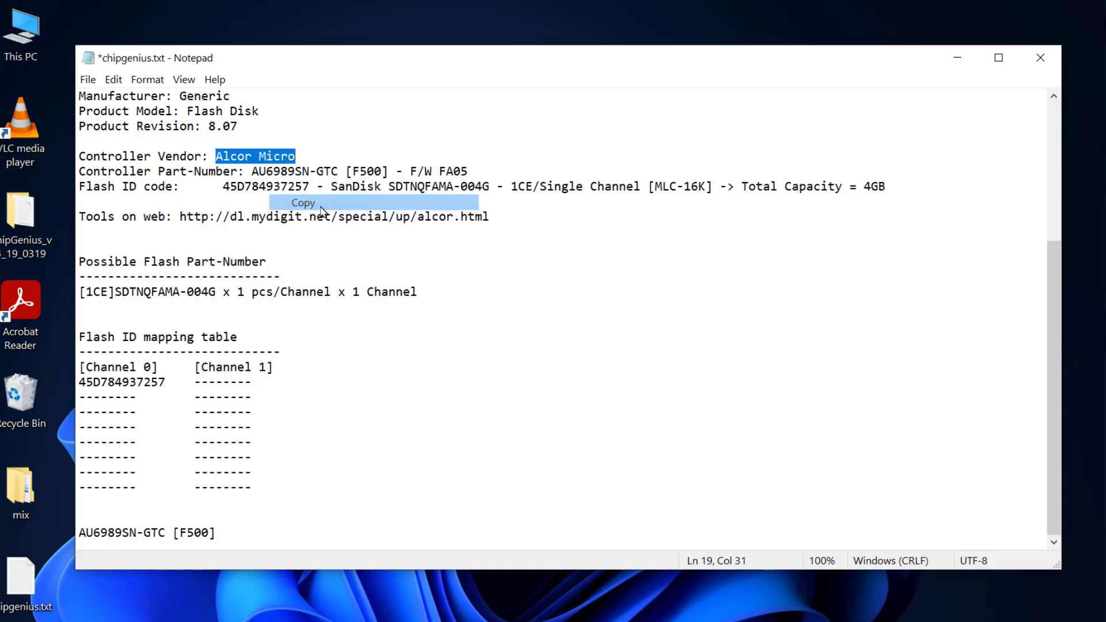
left_click(81, 532)
right_click(81, 532)
left_click(139, 376)
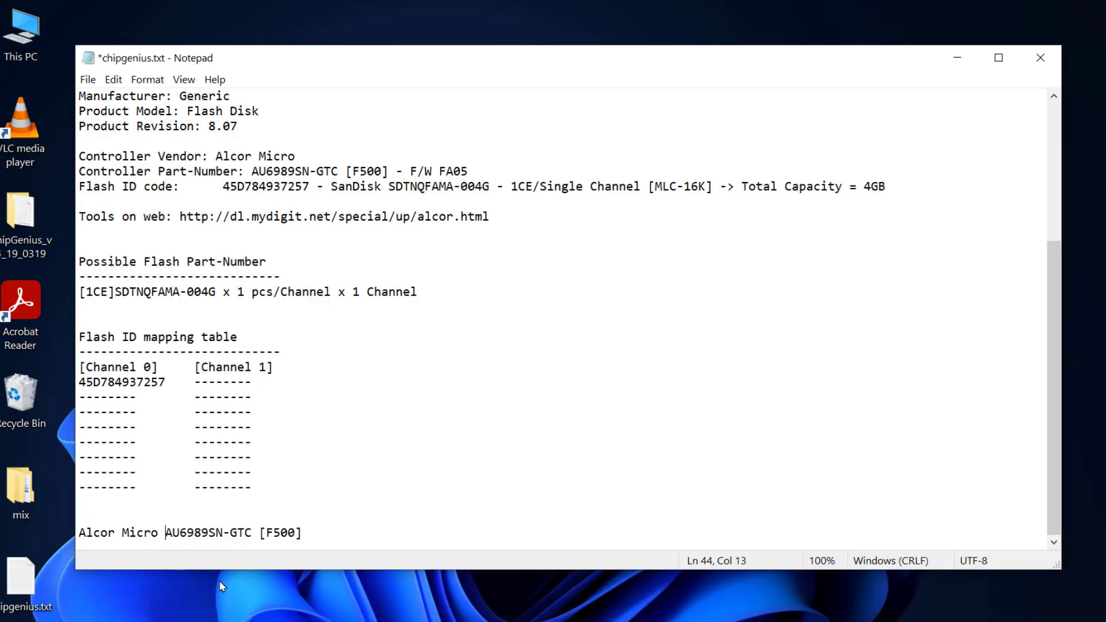
Step: Copy the line 'Alcor Micro AU6989SN-GTC [F500]' and minimize Notepad
left_click_drag(308, 534, 75, 536)
right_click(102, 534)
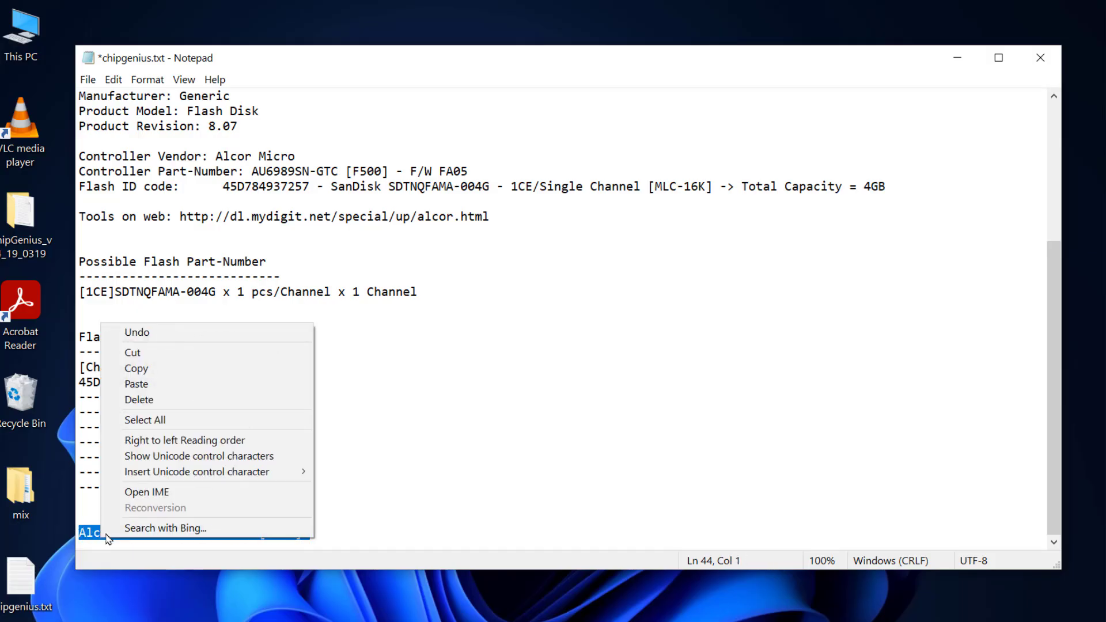
left_click(167, 369)
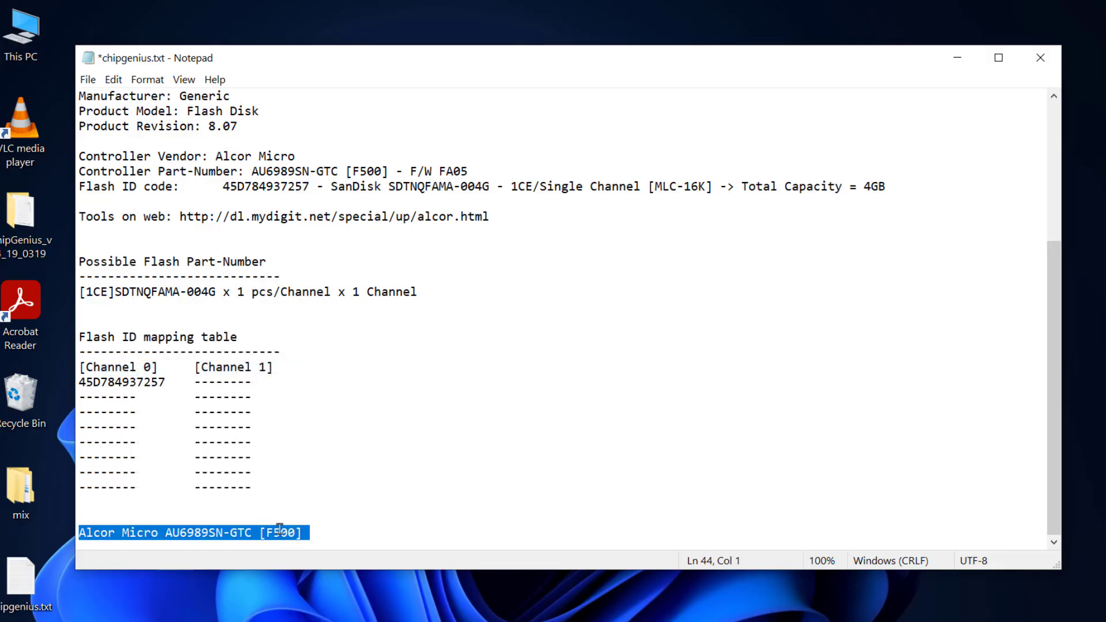
left_click(958, 60)
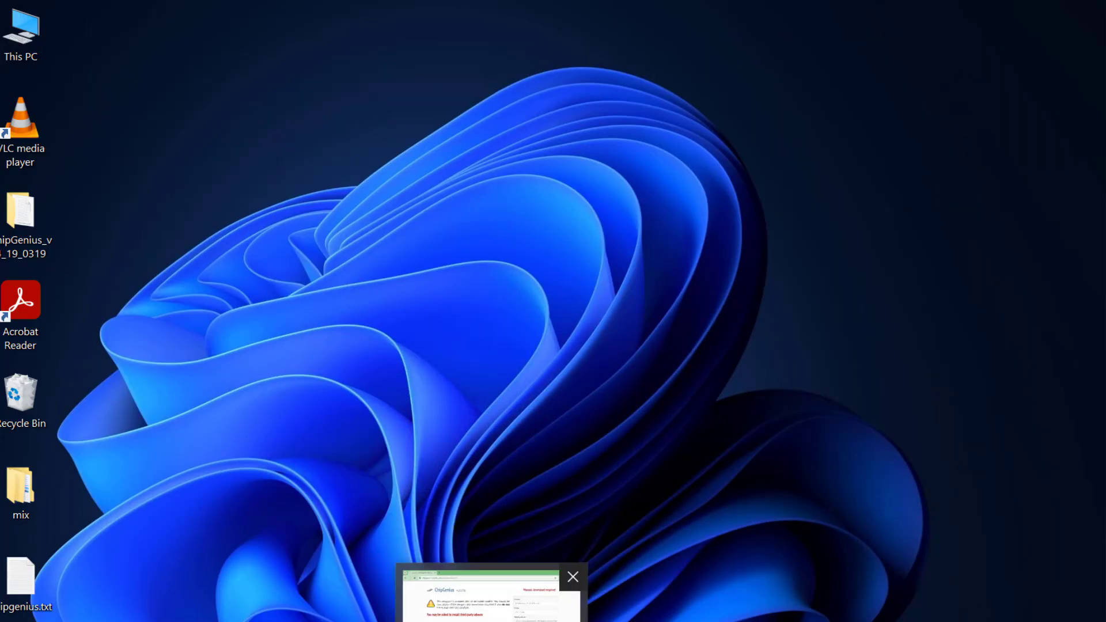
Step: Search Google for the pasted 'Alcor Micro AU6989SN-GTC [F500]'
left_click(565, 608)
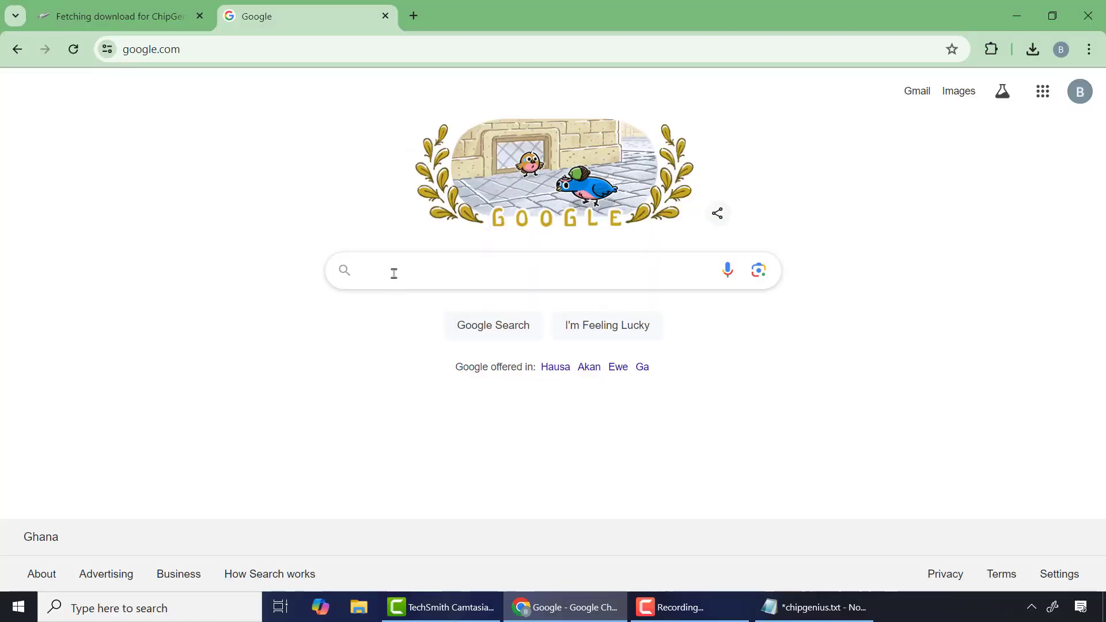
left_click(395, 274)
right_click(395, 271)
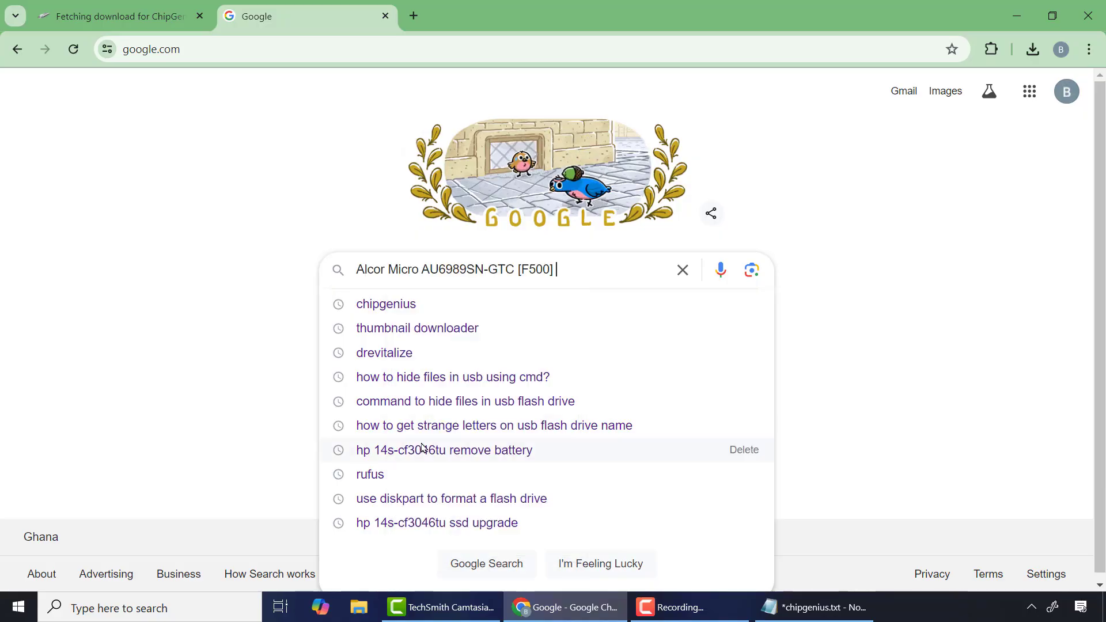
left_click(414, 447)
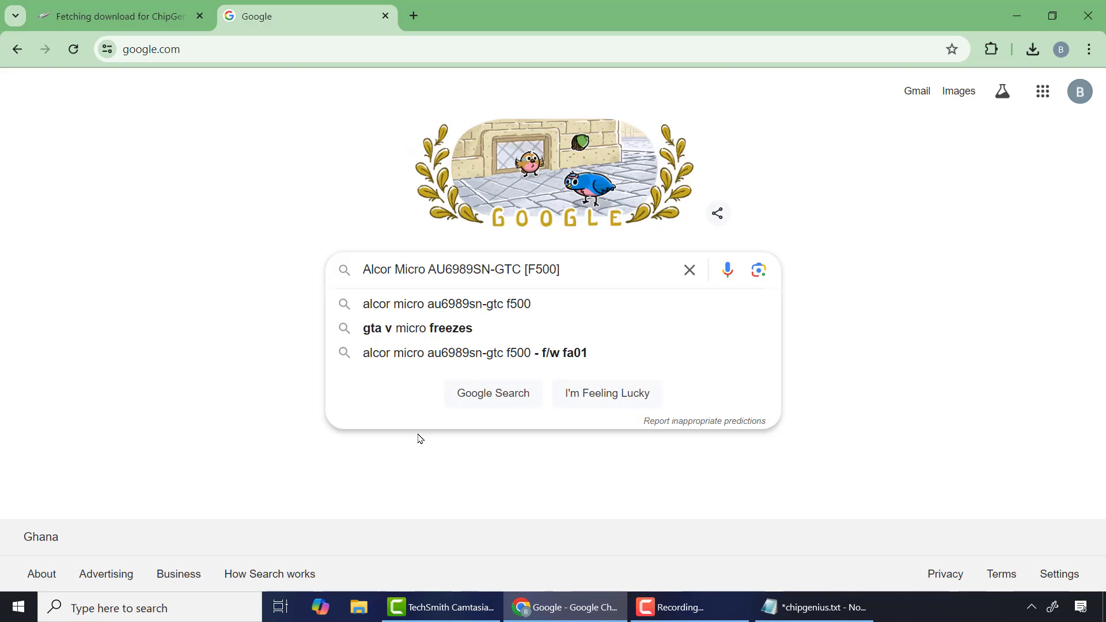
key("Return")
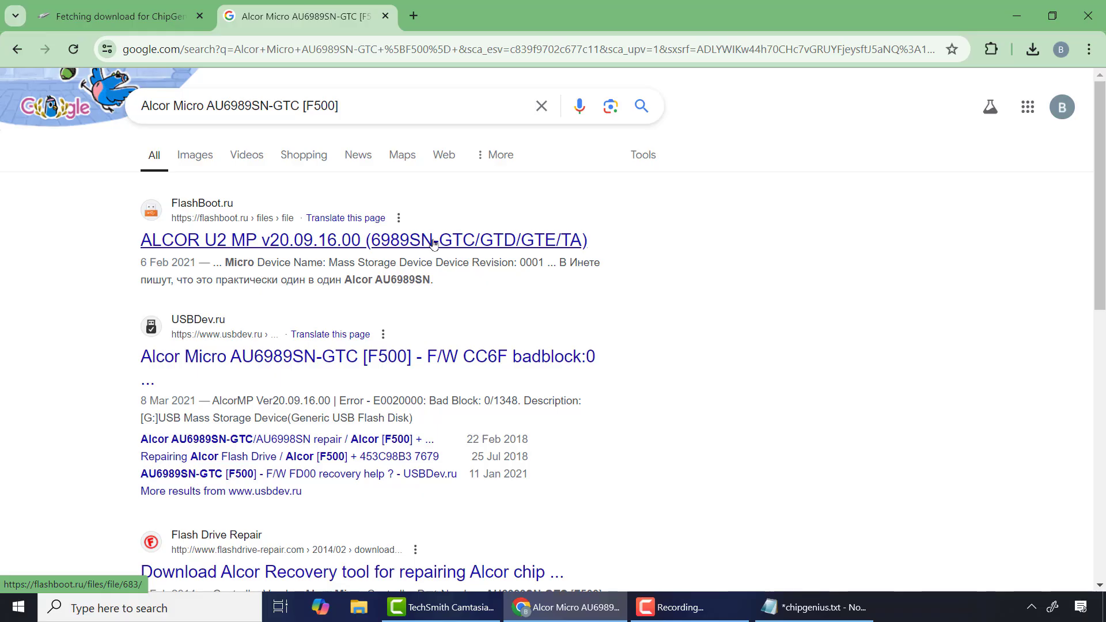
Step: Download ALCOR_U2_MP_v20.09.16.00.7z (6.8 MB) from the FlashBoot.ru ALCOR U2 MP page
left_click(328, 242)
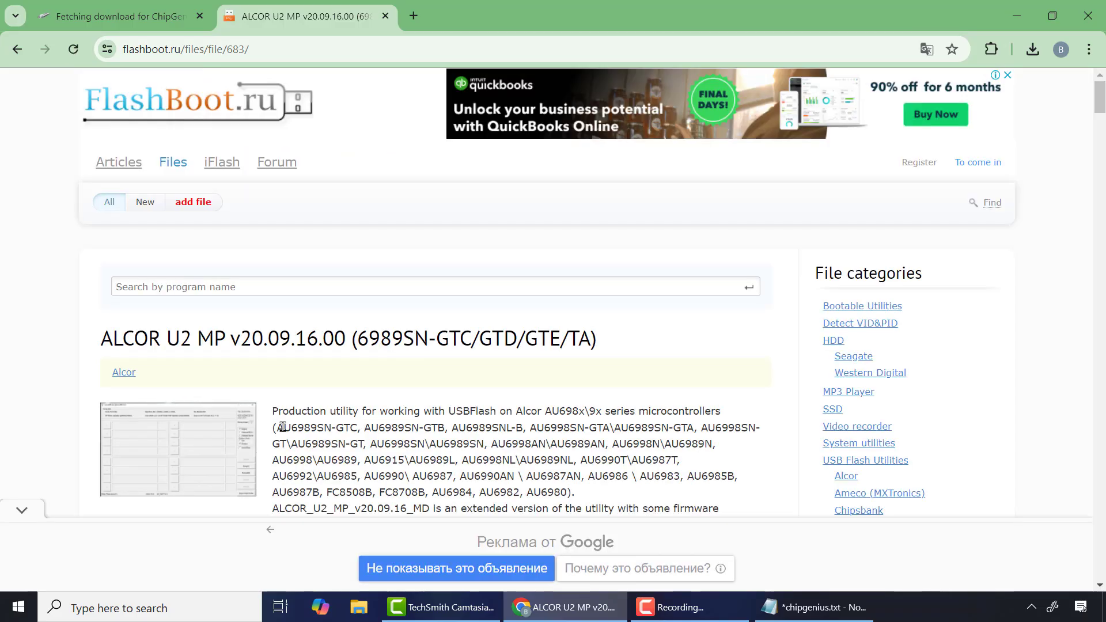
left_click_drag(277, 428, 357, 432)
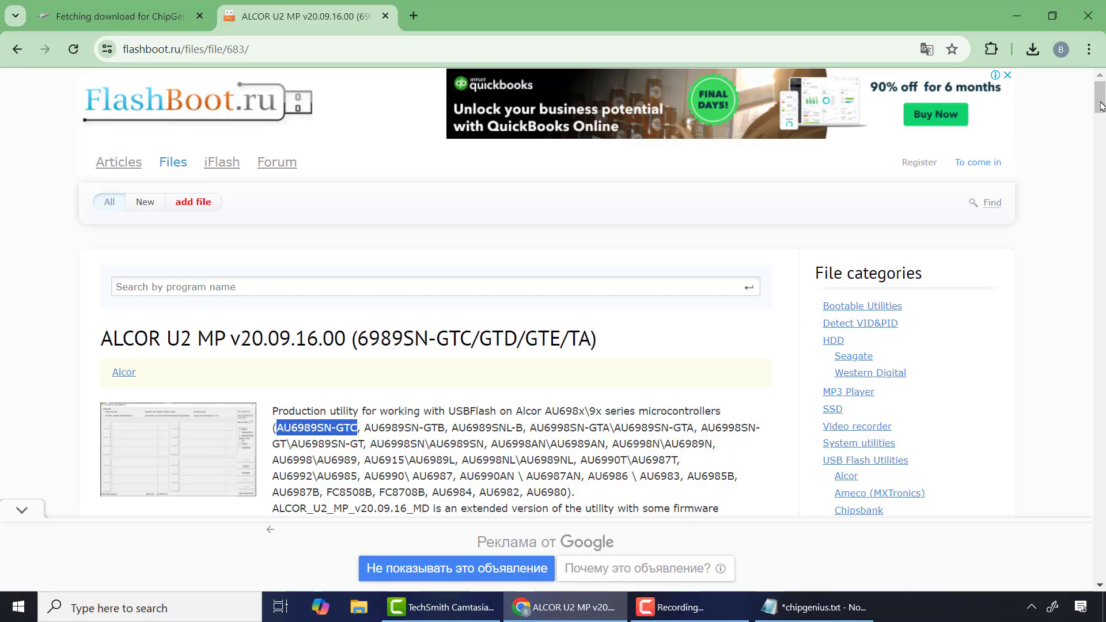
scroll(595, 213, "down", 6)
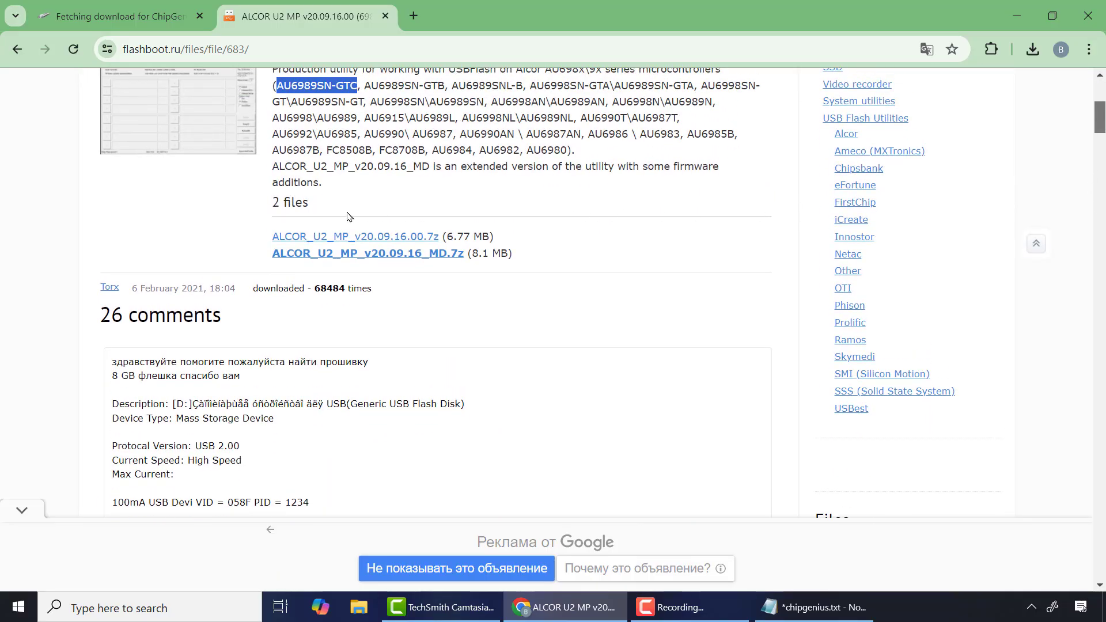
left_click(371, 238)
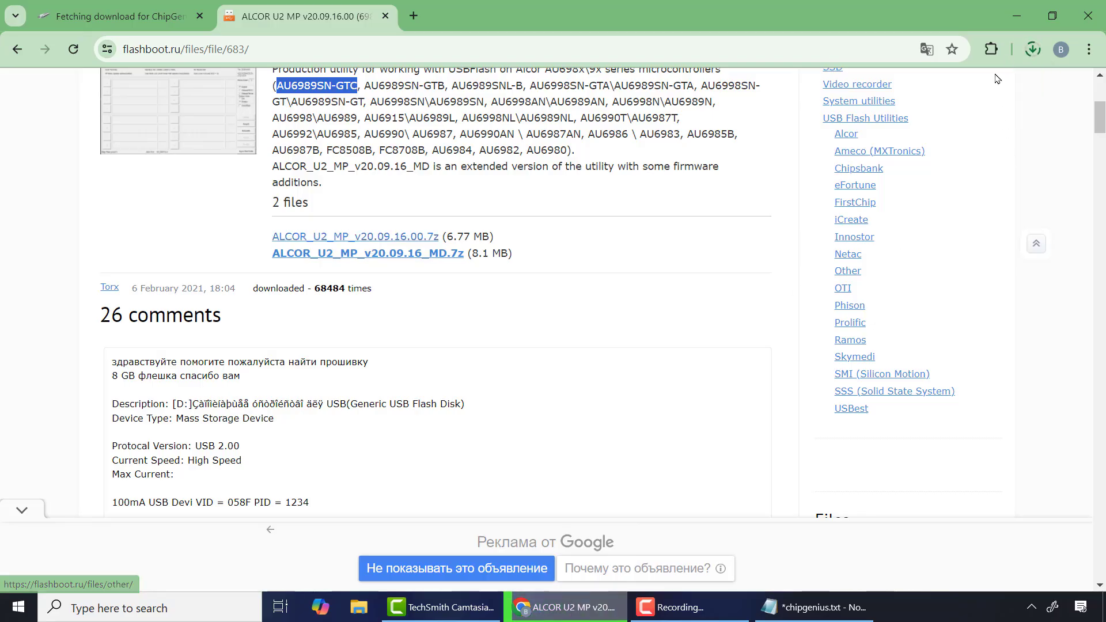
left_click(1030, 50)
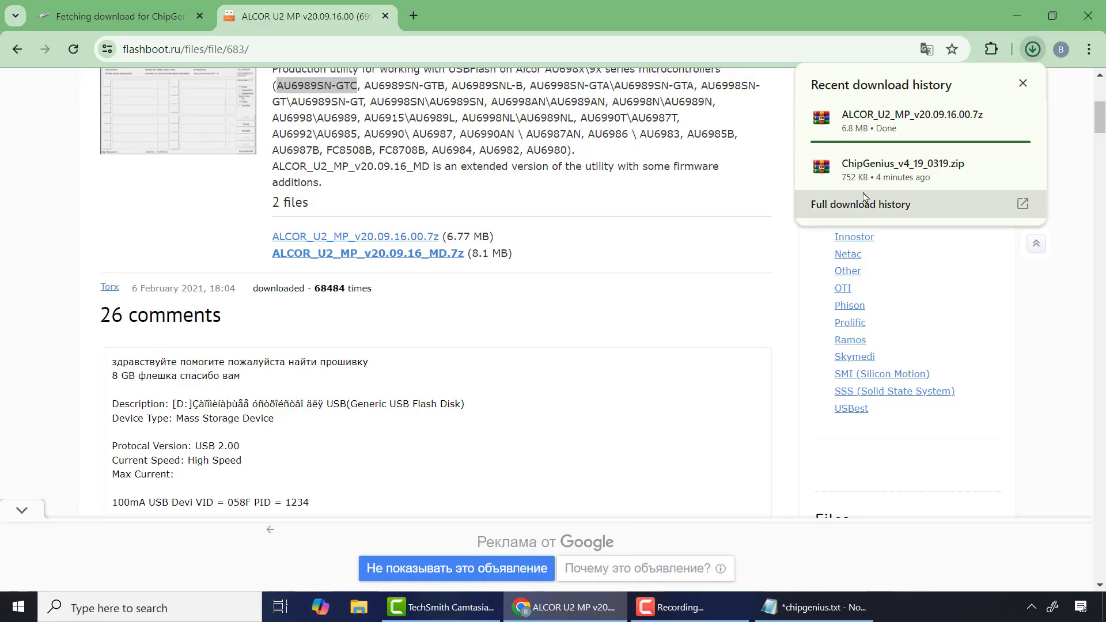
Step: Open the downloaded archive in WinRAR and extract the ALCOR_U2_MP_v20.09.16.00 folder onto the desktop
left_click(934, 123)
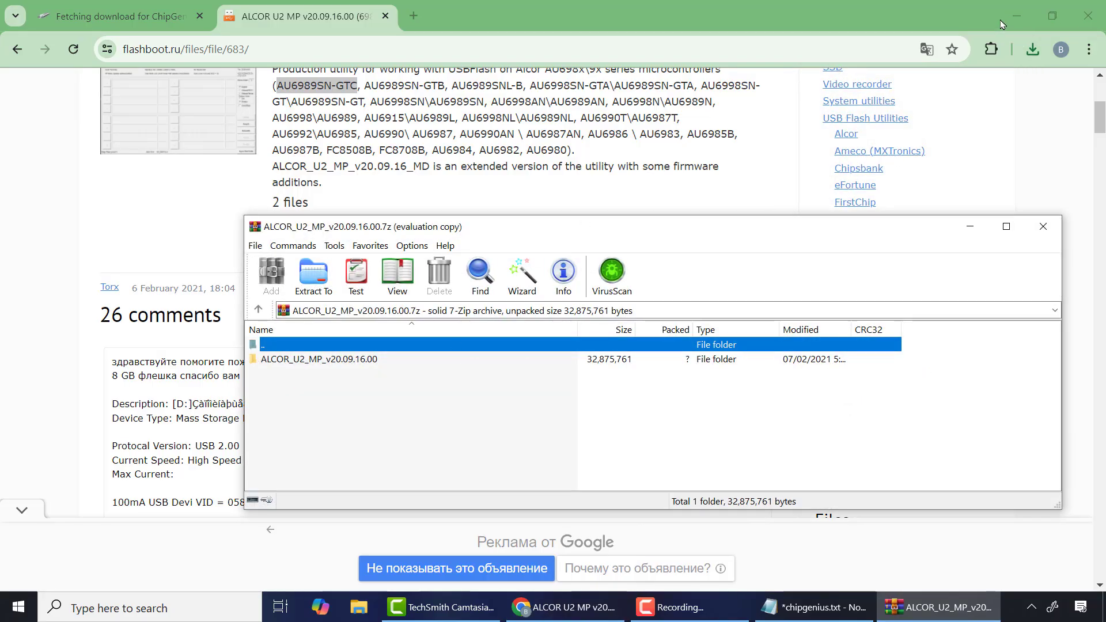
left_click(1002, 23)
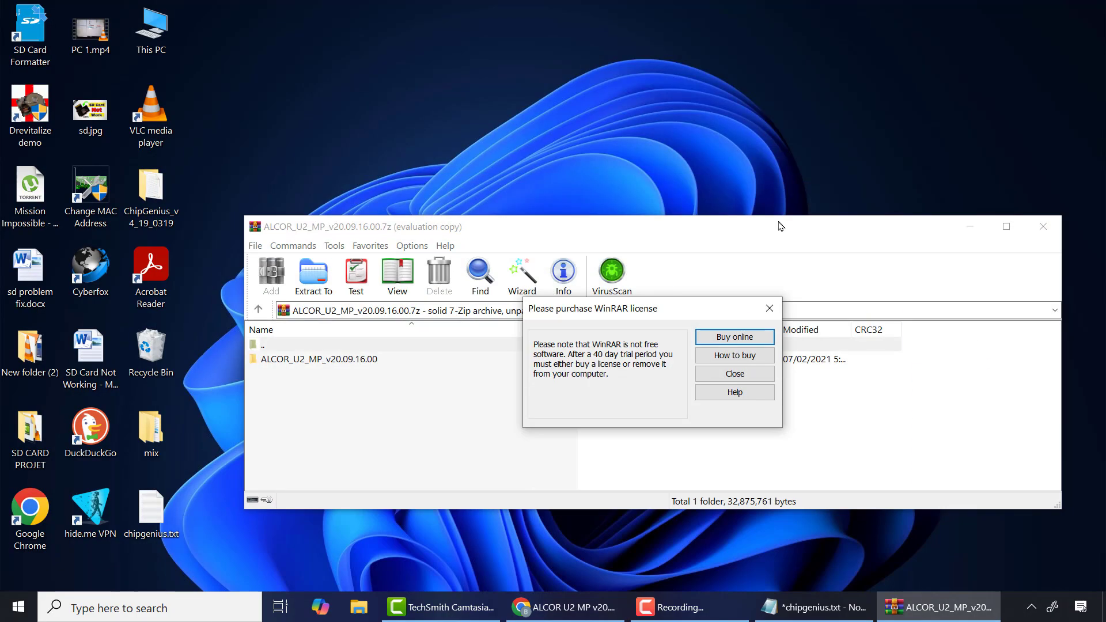
left_click(767, 310)
left_click(334, 359)
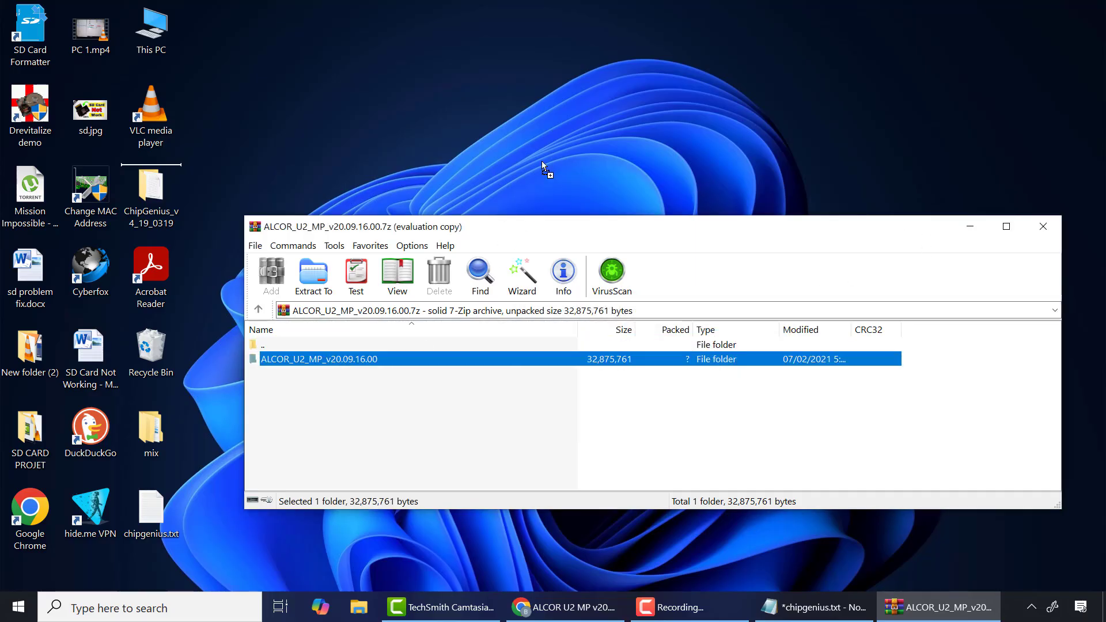
left_click_drag(541, 161, 542, 162)
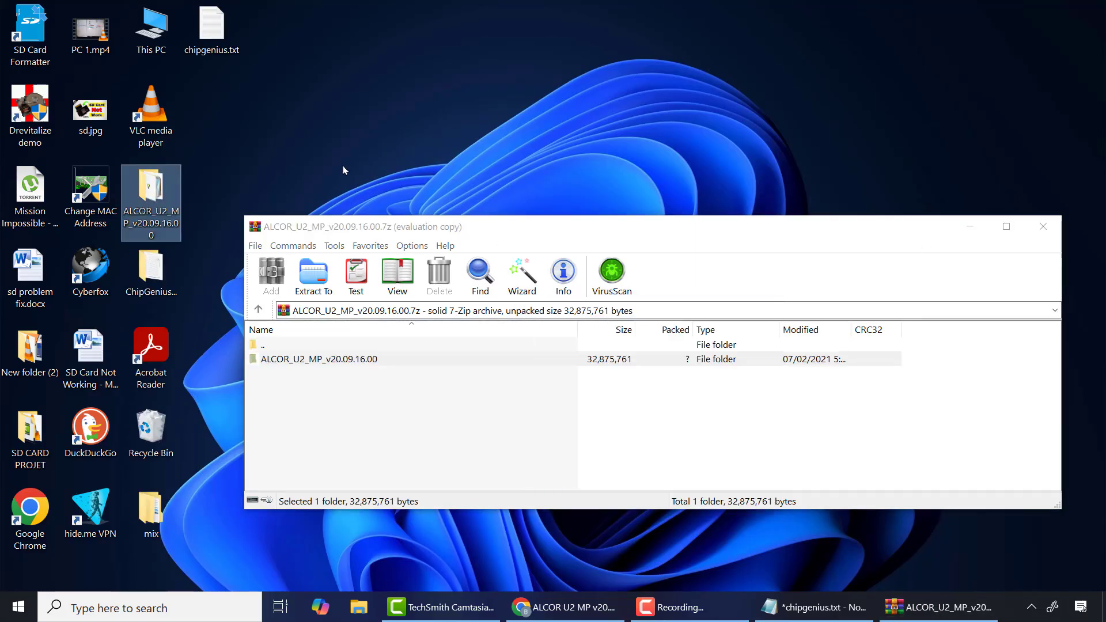
Step: Turn off Auto arrange icons, move the ALCOR folder into open desktop space, and close WinRAR
right_click(489, 142)
mouse_move(577, 151)
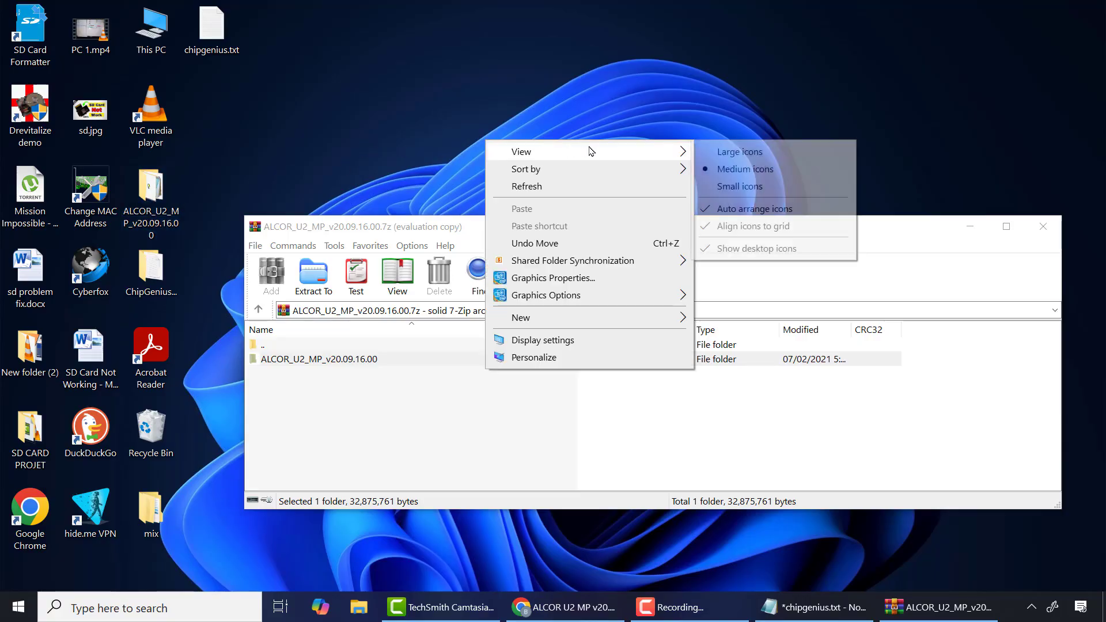
left_click(746, 220)
left_click_drag(172, 233, 478, 156)
left_click(1043, 227)
left_click_drag(455, 111, 549, 224)
left_click(625, 271)
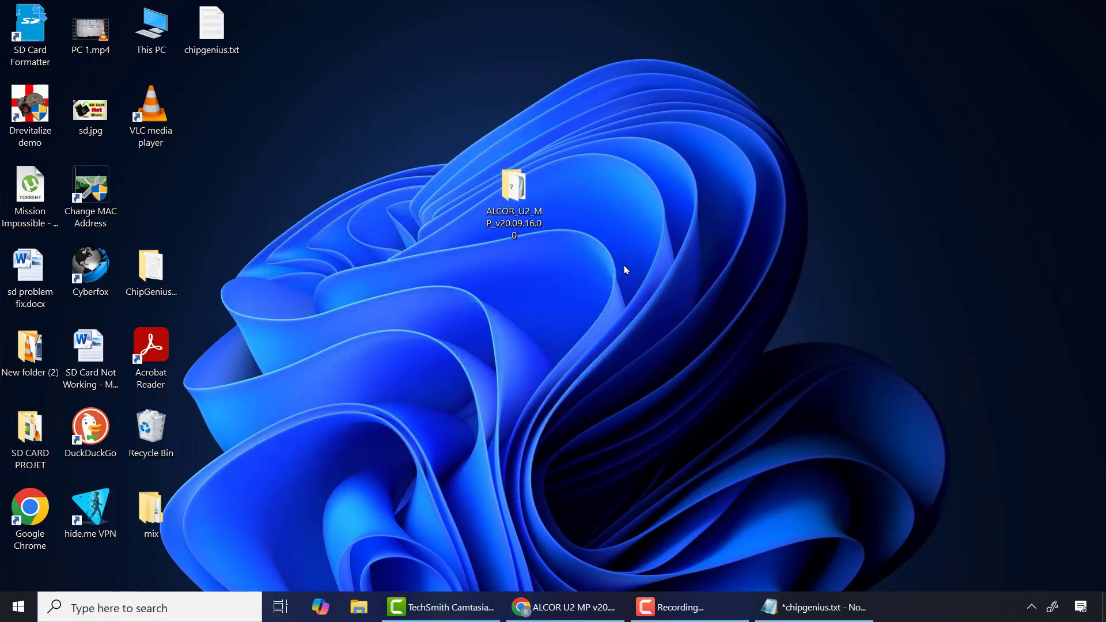
Step: Launch AlcorMP.exe from the ALCOR_U2_MP_v20.09.16.00 folder as administrator in Product mode
double_click(521, 207)
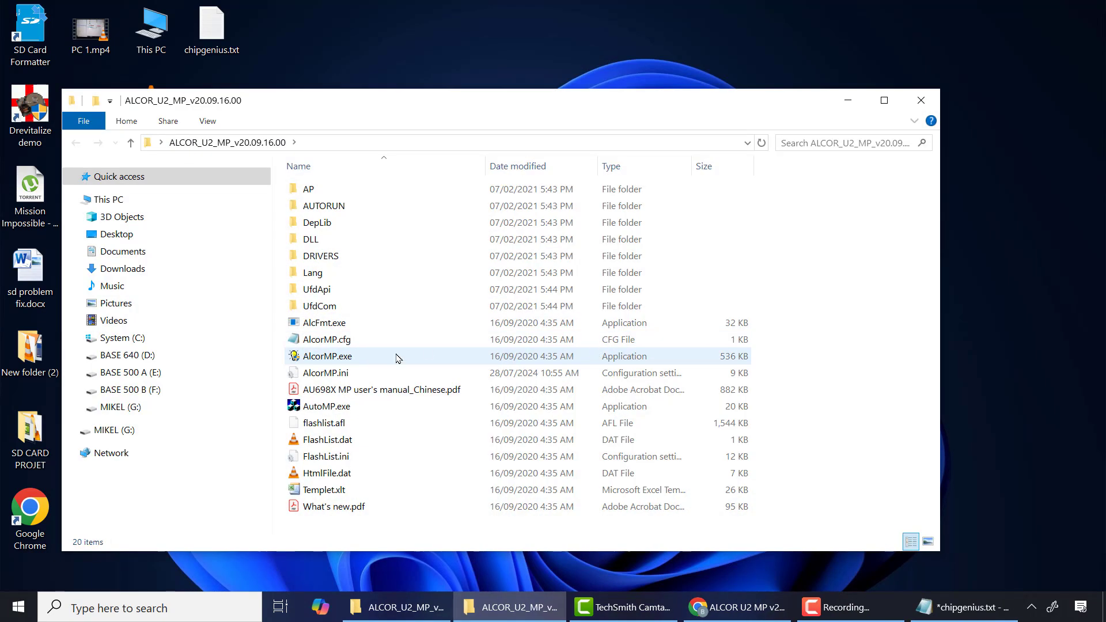
double_click(326, 358)
left_click(436, 465)
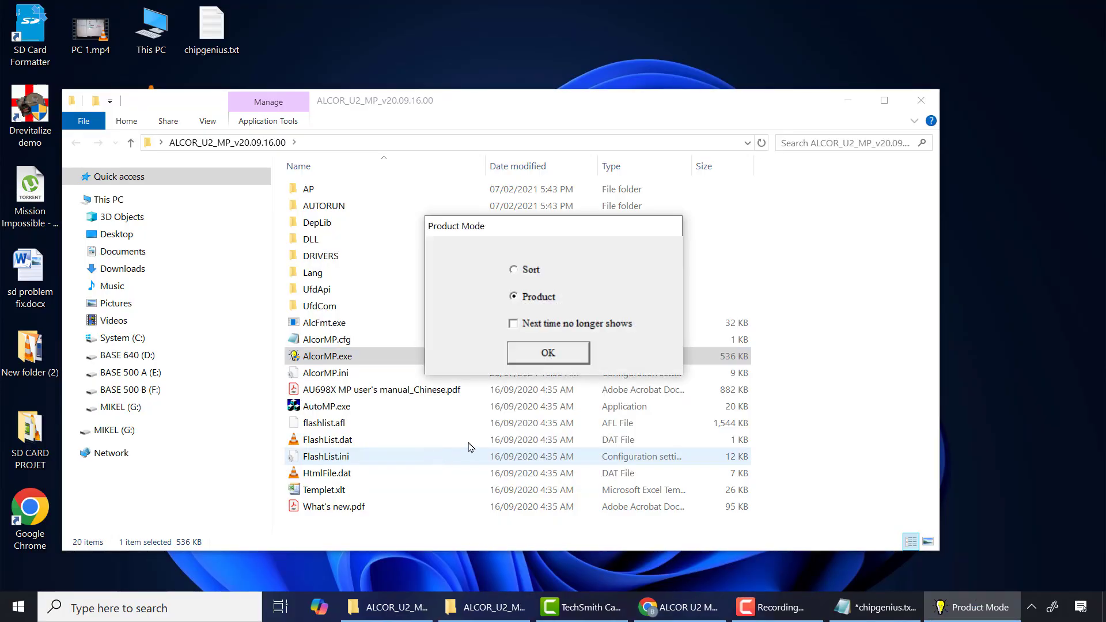
left_click(565, 353)
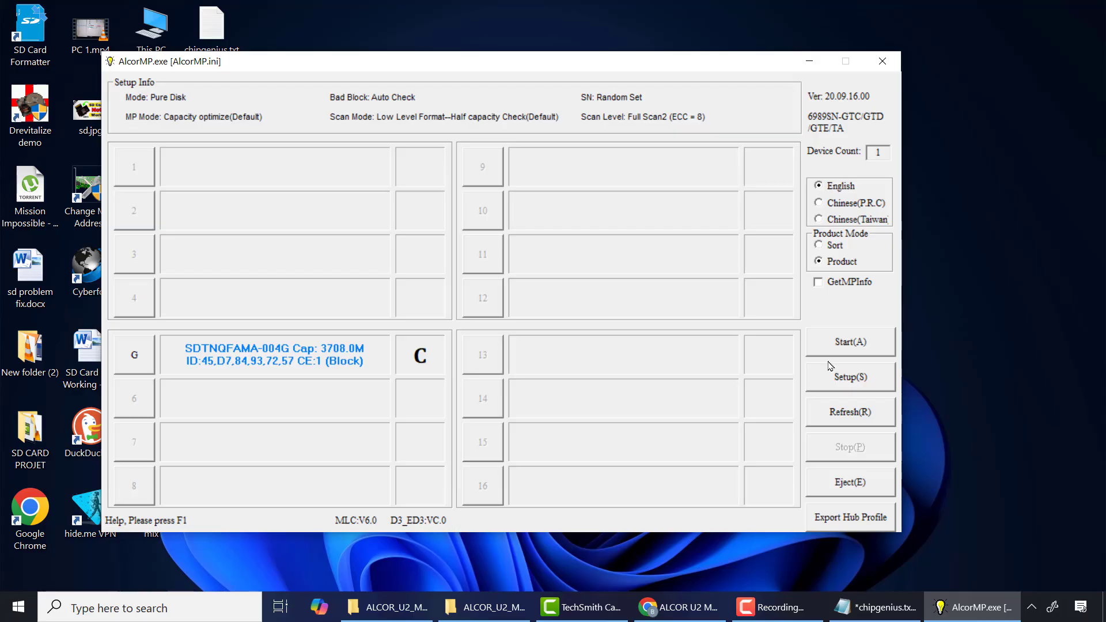
Step: Run AlcorMP on drive G to completion at 3708.0M, then open This PC
left_click(847, 346)
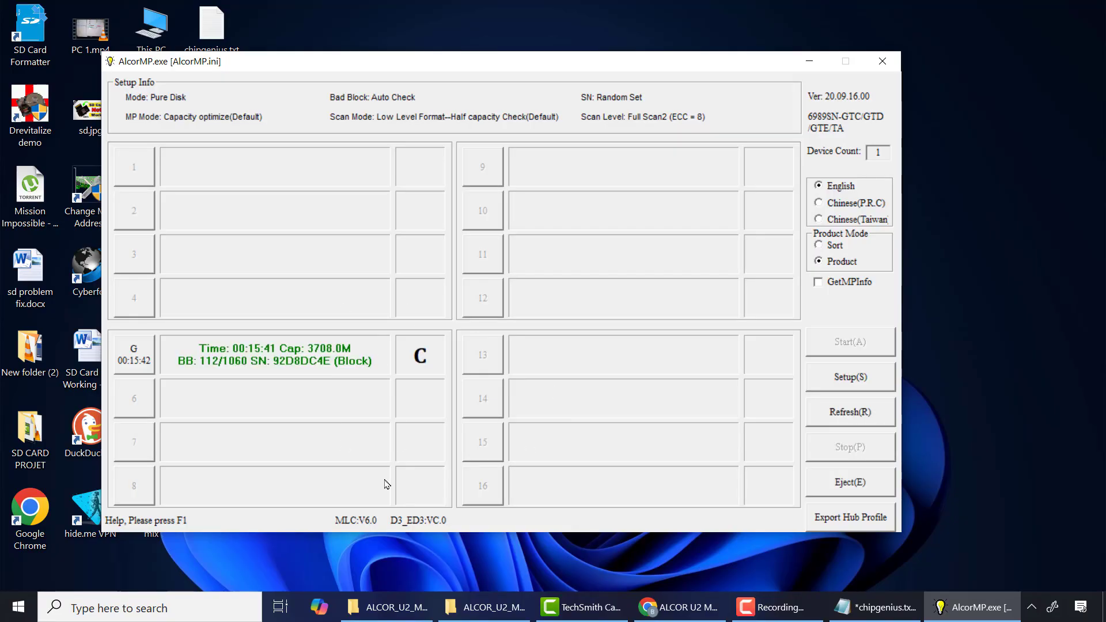
double_click(151, 26)
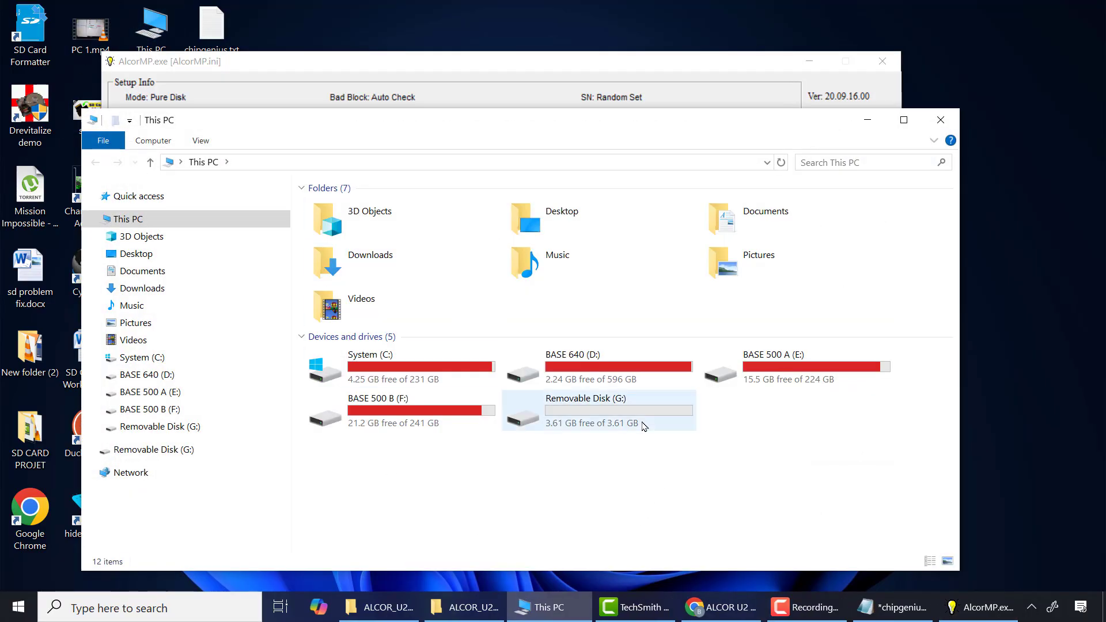
Step: Open the empty Removable Disk (G:) and view its Properties
double_click(595, 411)
right_click(540, 265)
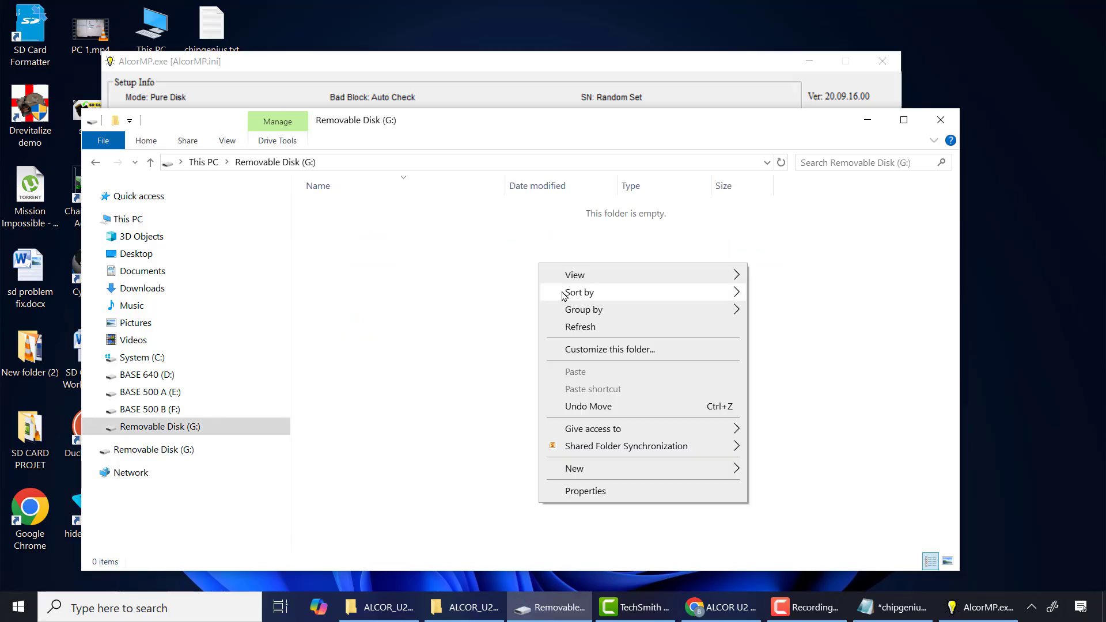
left_click(608, 497)
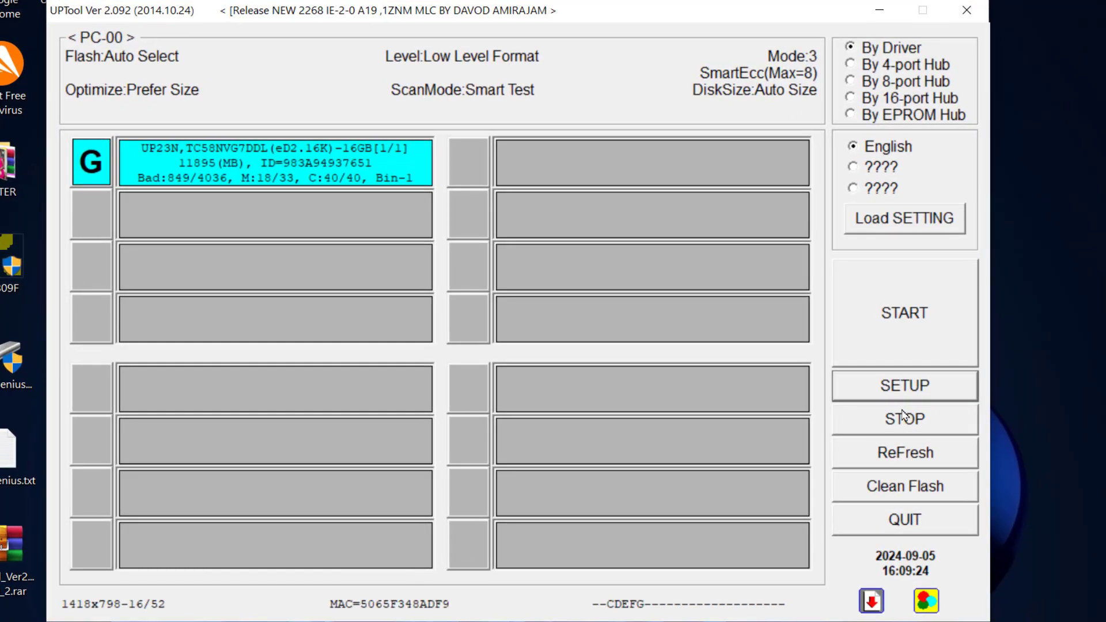
Step: Unlock UPTool's settings through the authentication prompt and review the Disk Size and DOS Format pages
left_click(909, 390)
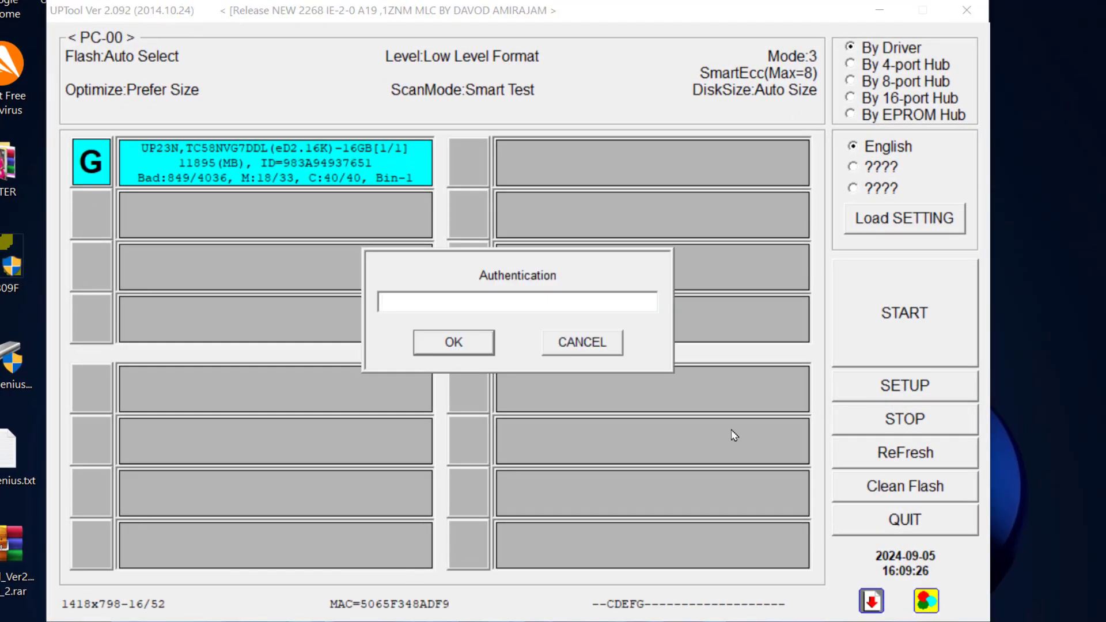
left_click(454, 343)
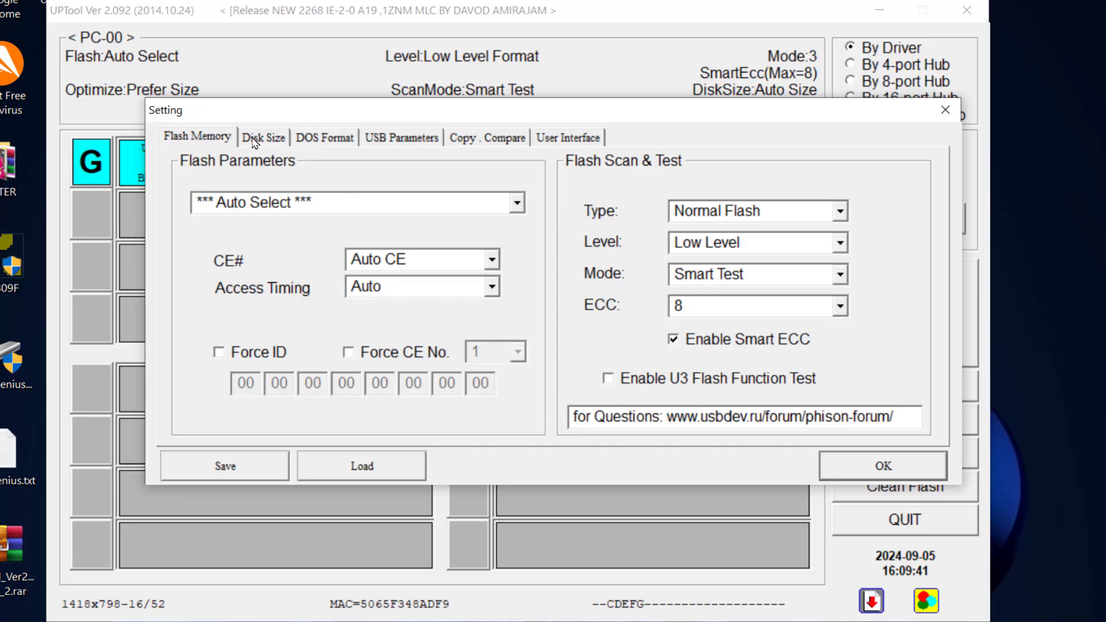
left_click(254, 141)
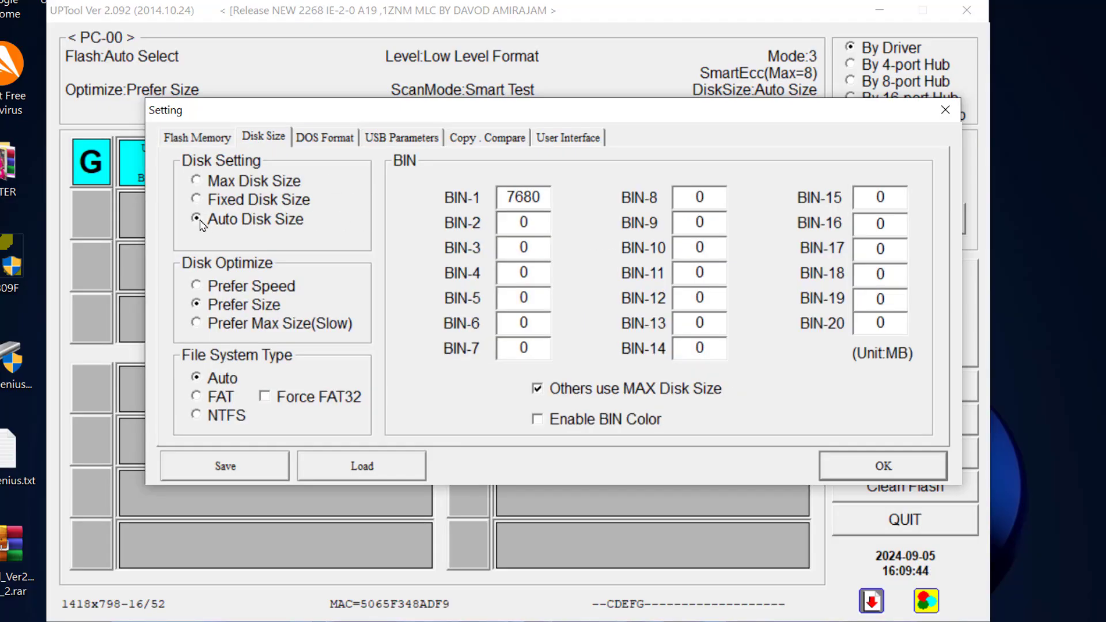
left_click(330, 142)
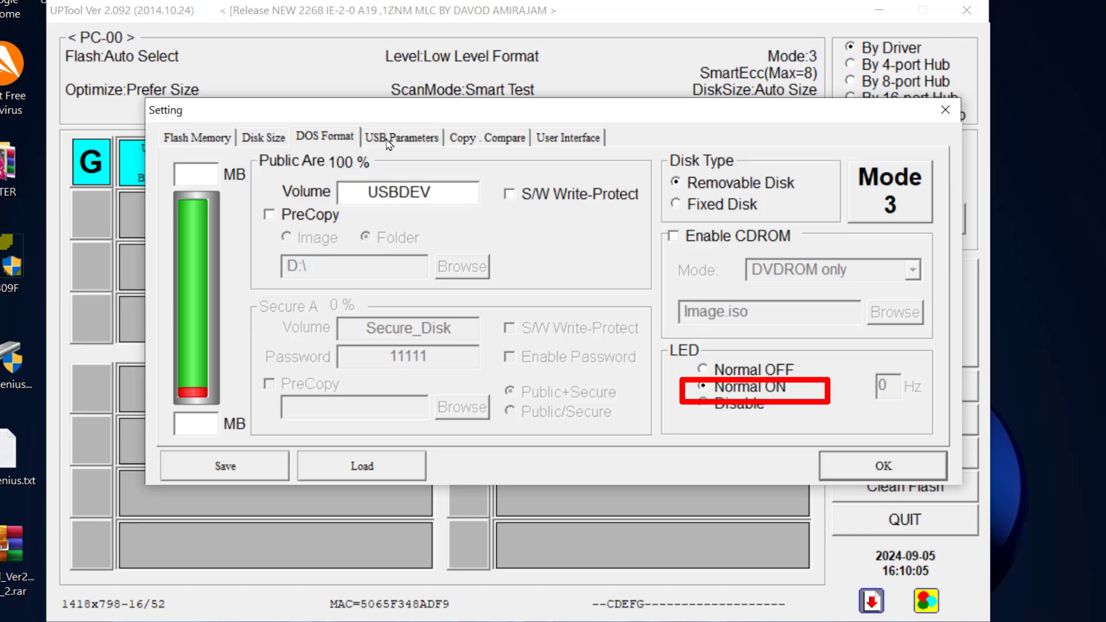
Step: Compare UPTool's USB Parameters with the ChipGenius notes, confirming VID 1567 and PID 8902
left_click(389, 141)
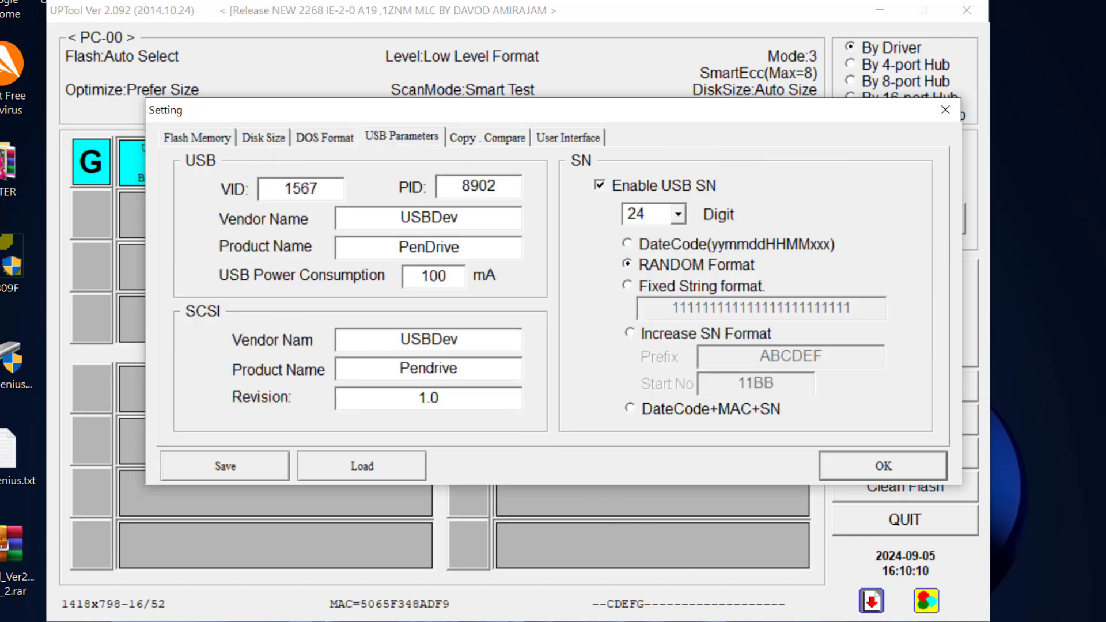
key("alt+Tab")
left_click_drag(39, 28, 334, 316)
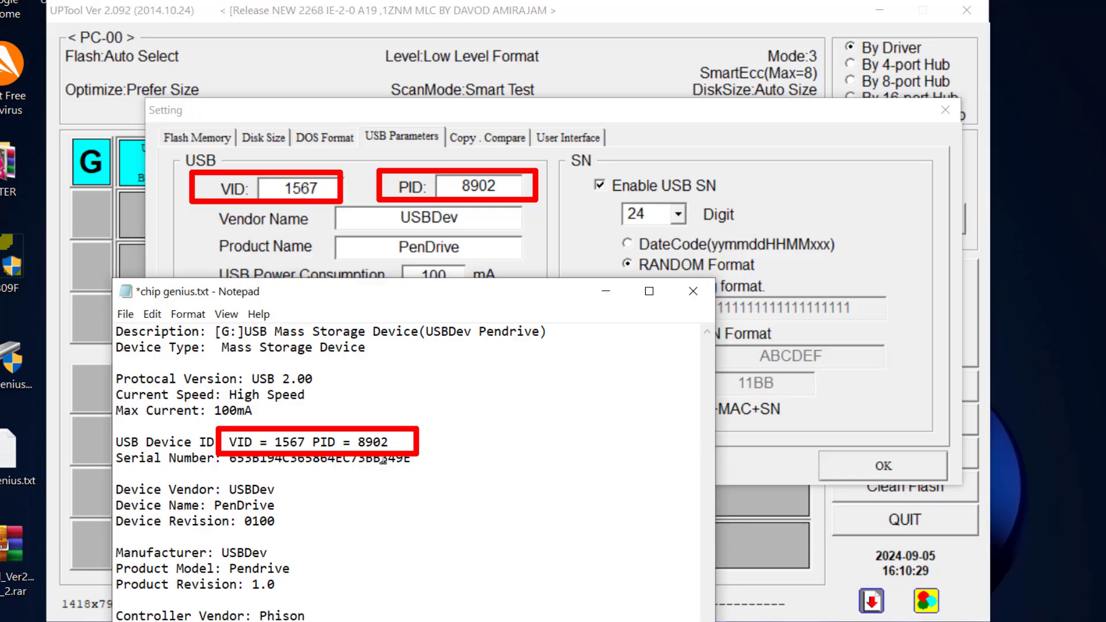
left_click(622, 294)
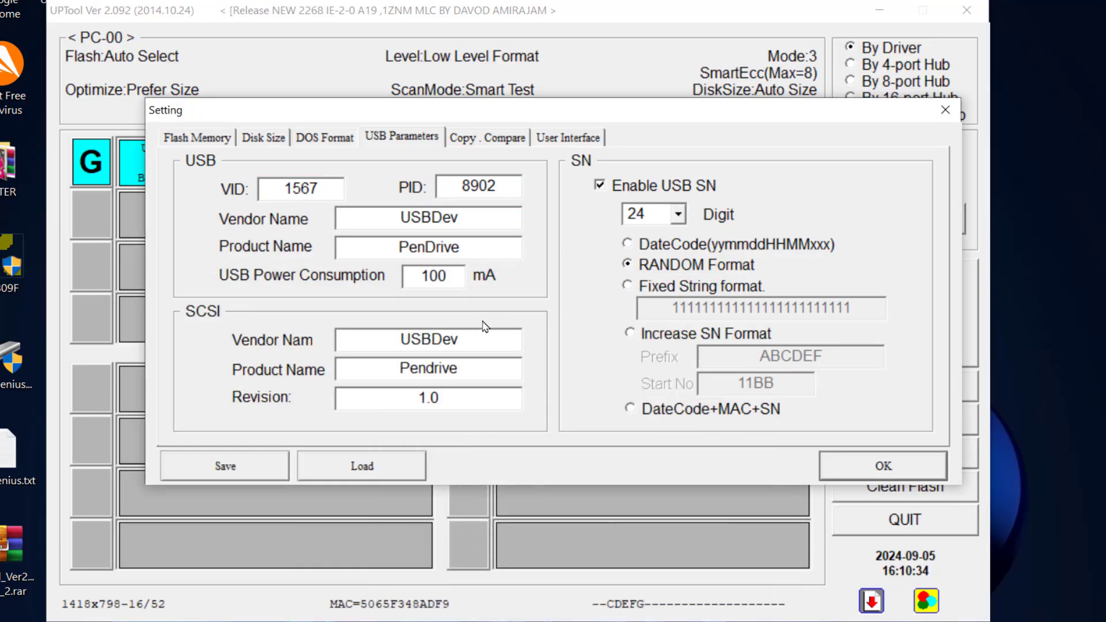
Step: Enable Factory Mode on the User Interface page and apply the settings
left_click(501, 140)
left_click(565, 145)
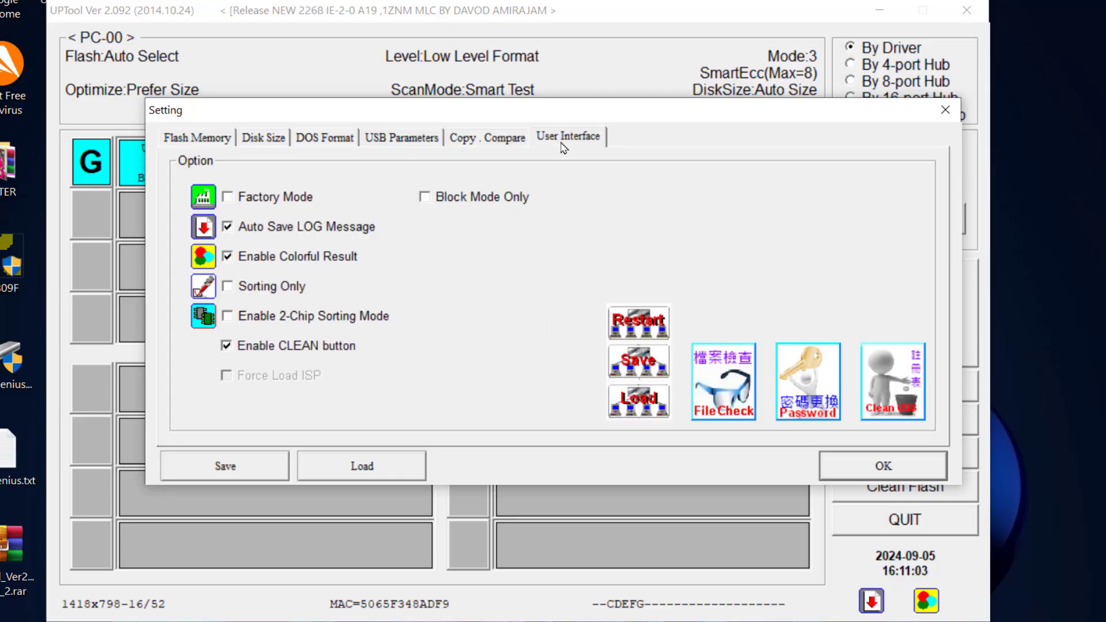
left_click(227, 197)
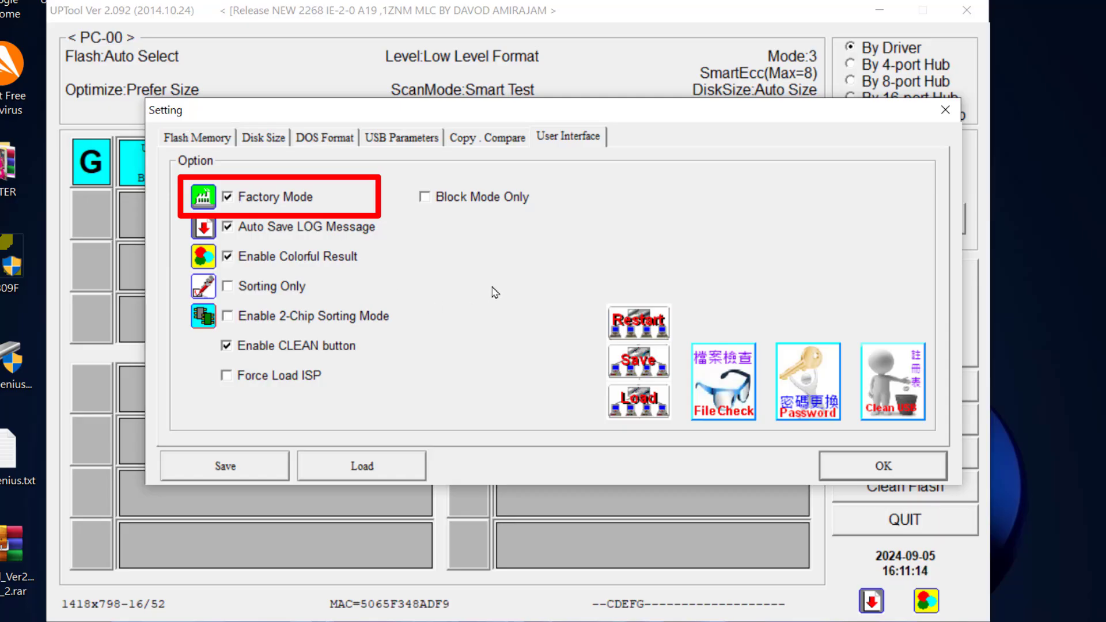
left_click(871, 466)
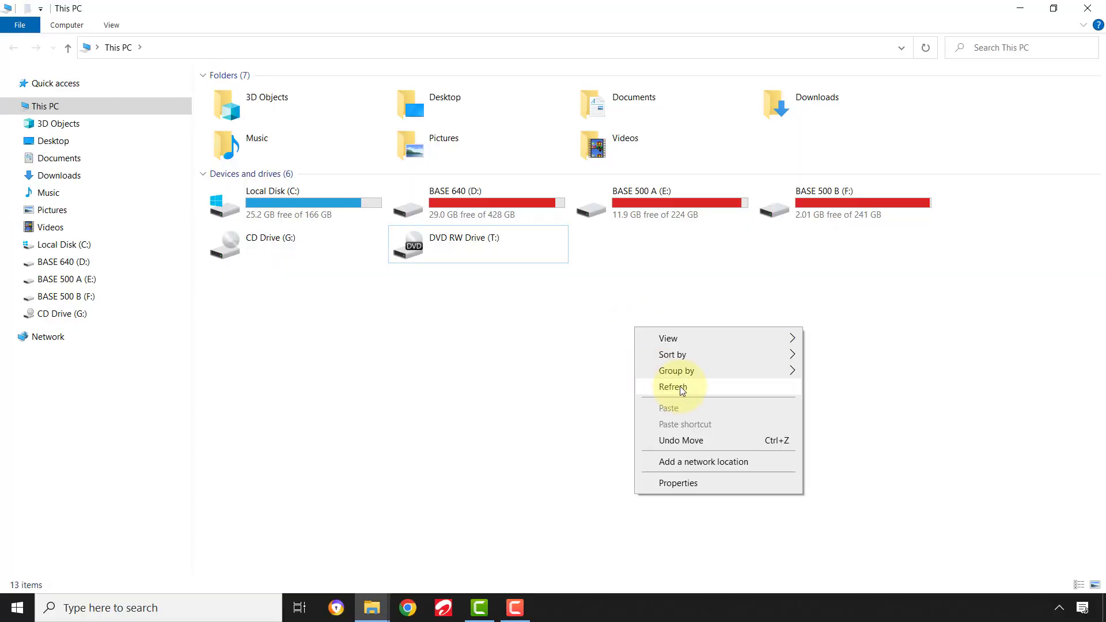
Step: Refresh This PC and try opening USB Drive (H:), dismissing the Insert disk prompt
left_click(680, 386)
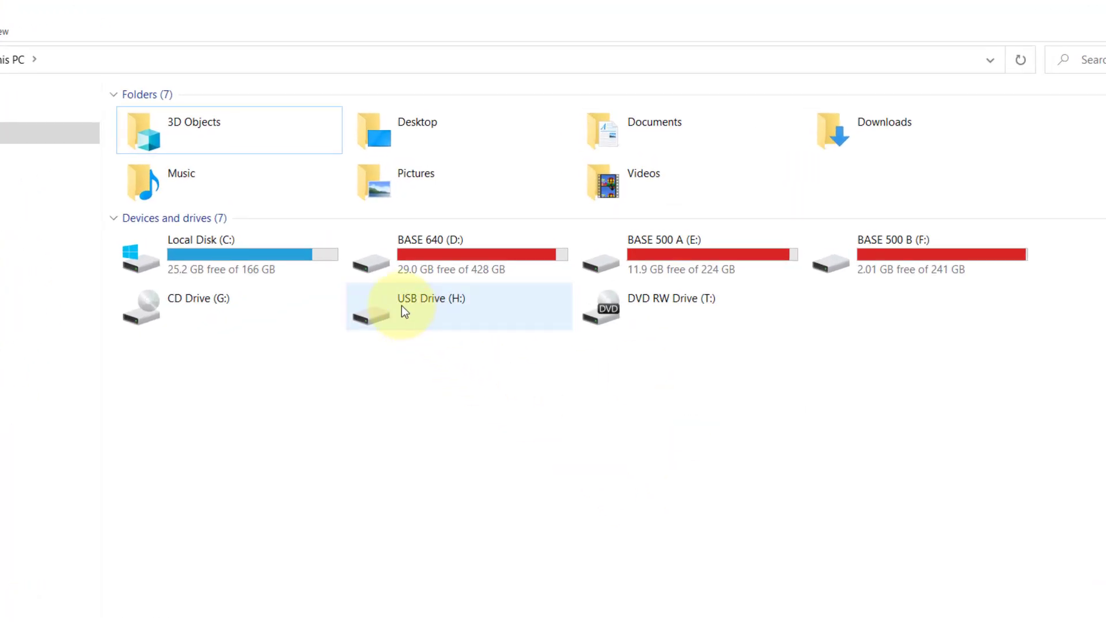
double_click(402, 305)
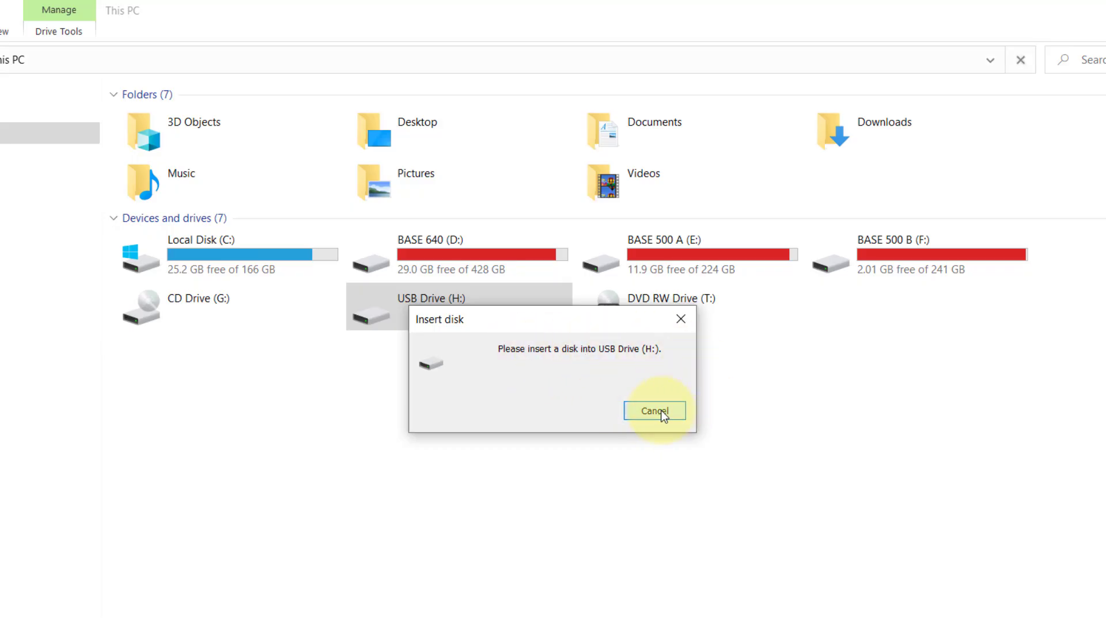
left_click(648, 411)
Step: Attempt to format USB Drive (H:), which fails with unknown capacity
right_click(419, 316)
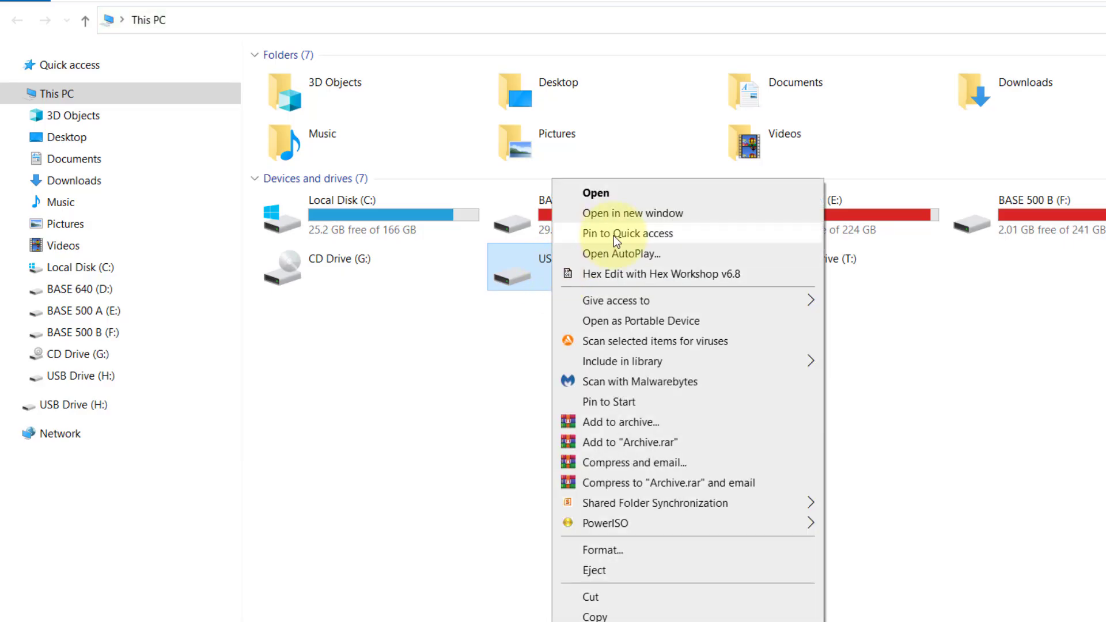
left_click(612, 549)
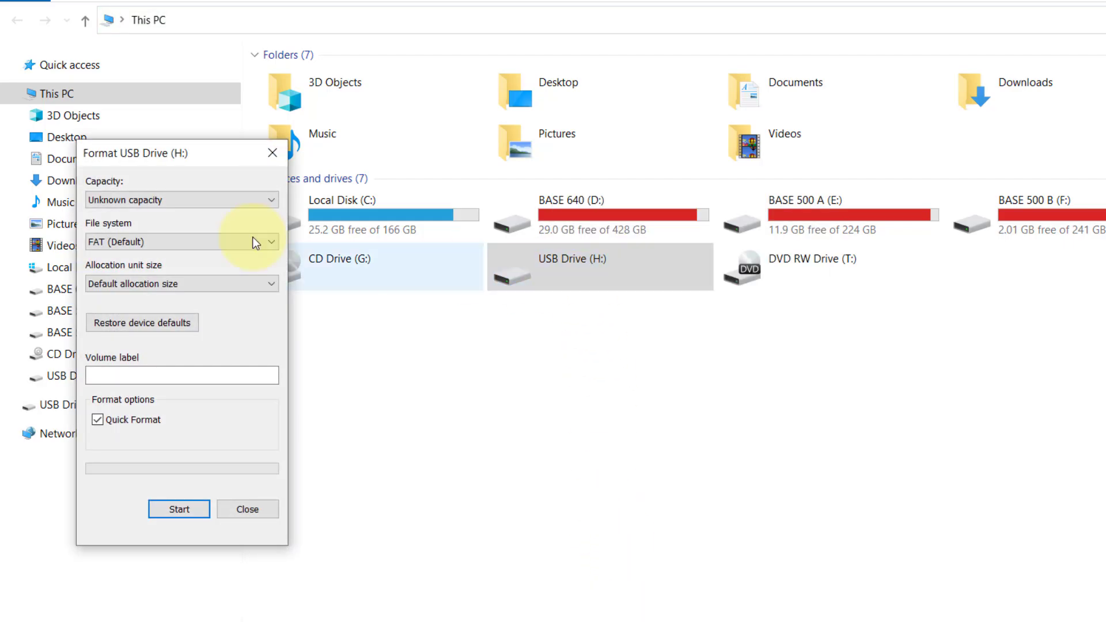
left_click(210, 195)
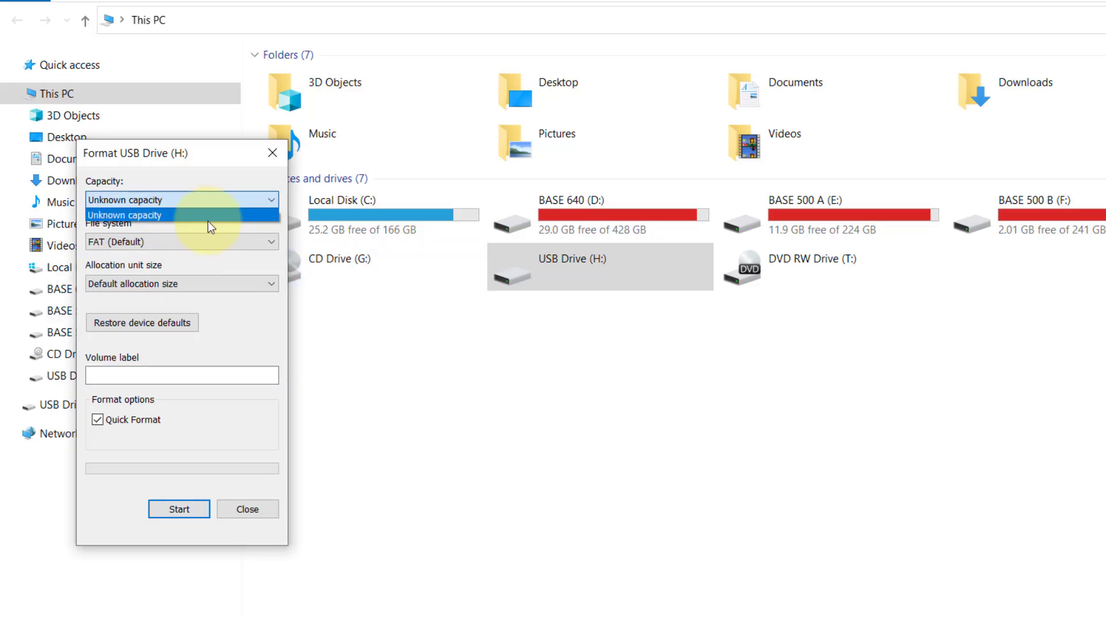
left_click(206, 263)
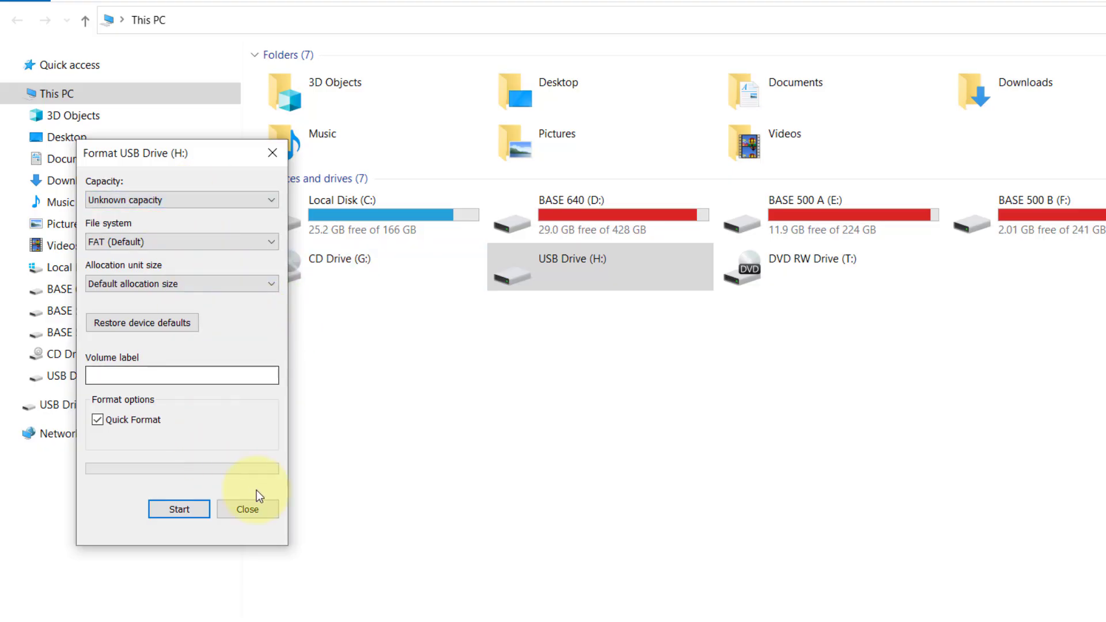
left_click(189, 510)
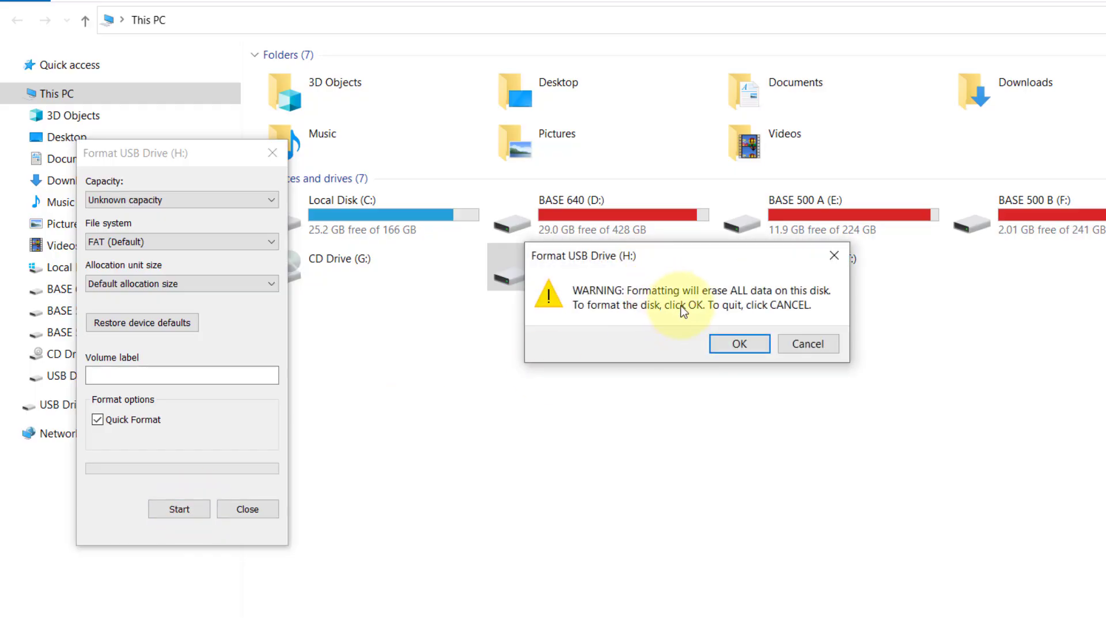
left_click(726, 341)
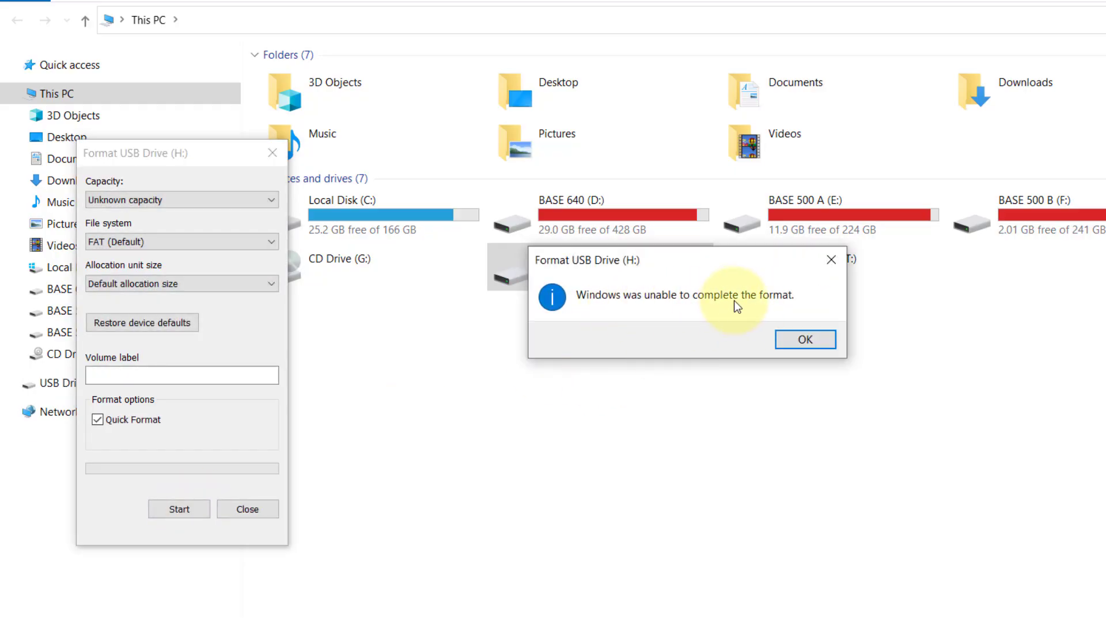
left_click(807, 340)
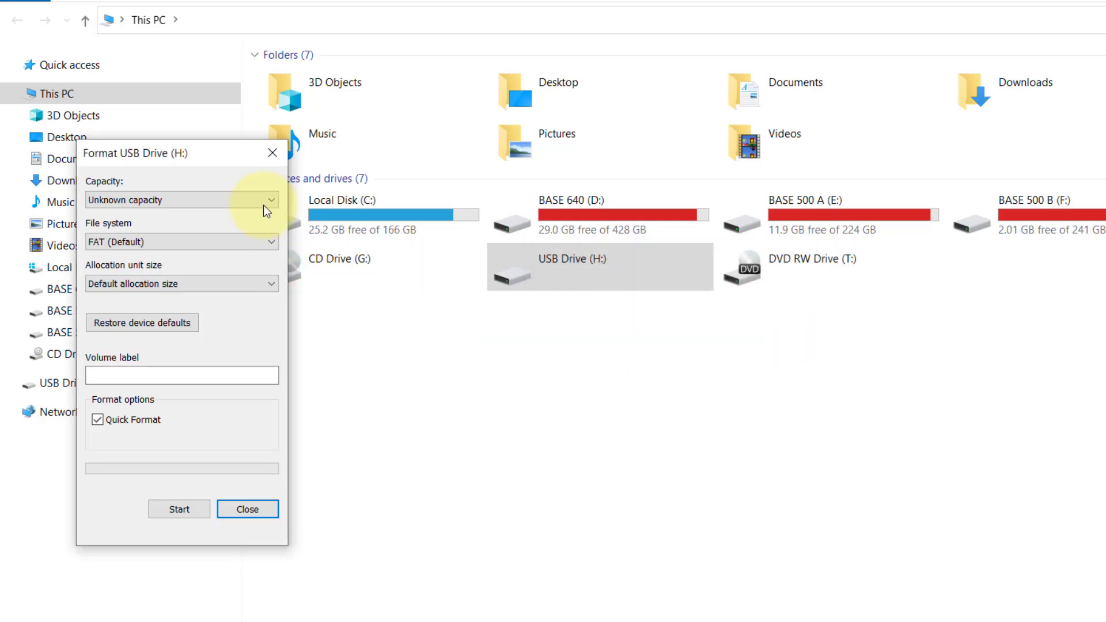
left_click(274, 150)
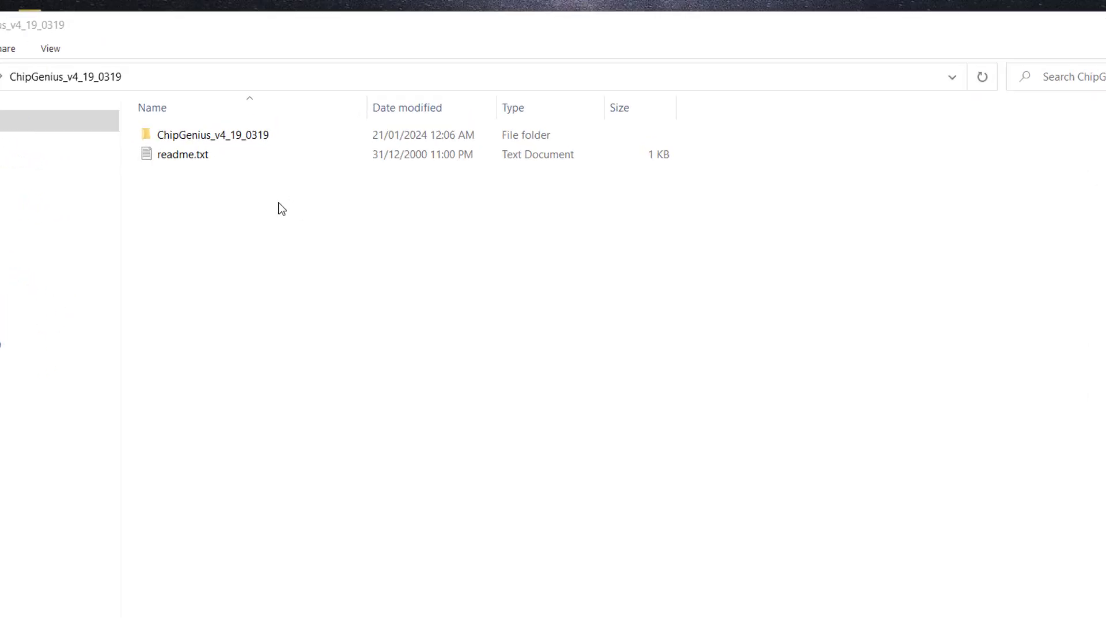
Step: Run ChipGenius_v4_19_0319.exe and detect drive H: as AX216, VID 1908 PID 1319, part number Unknown
double_click(216, 145)
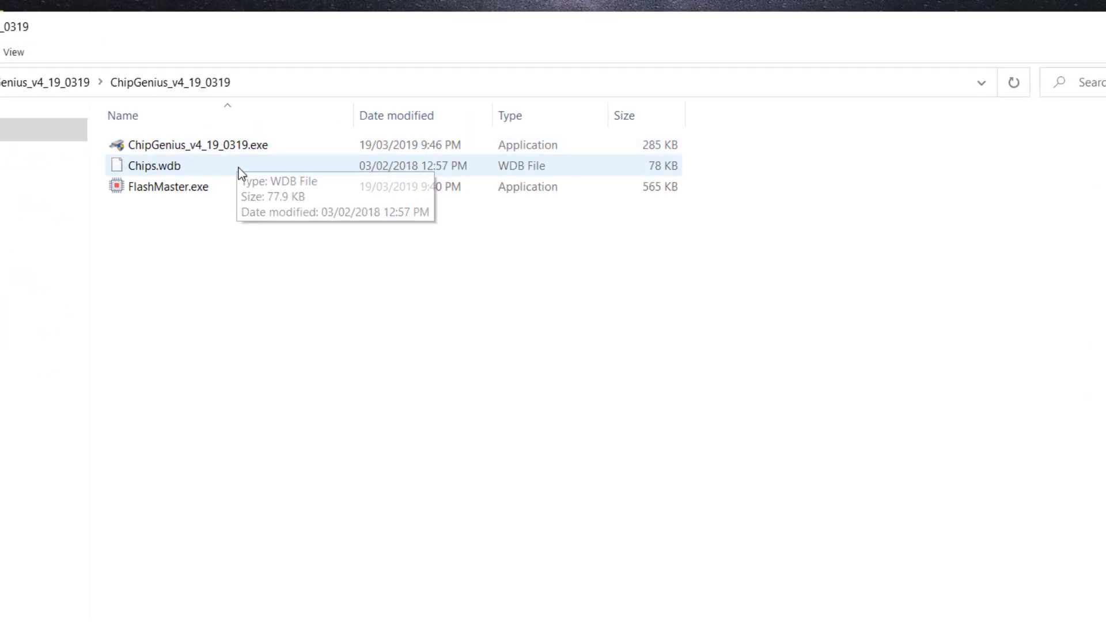
double_click(207, 147)
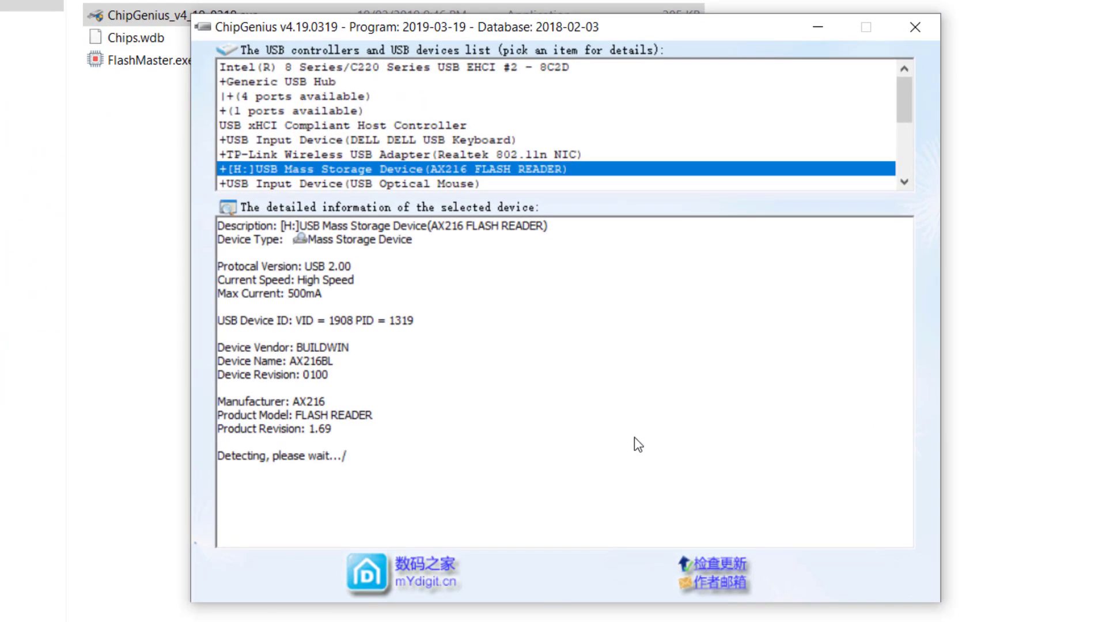
left_click(703, 458)
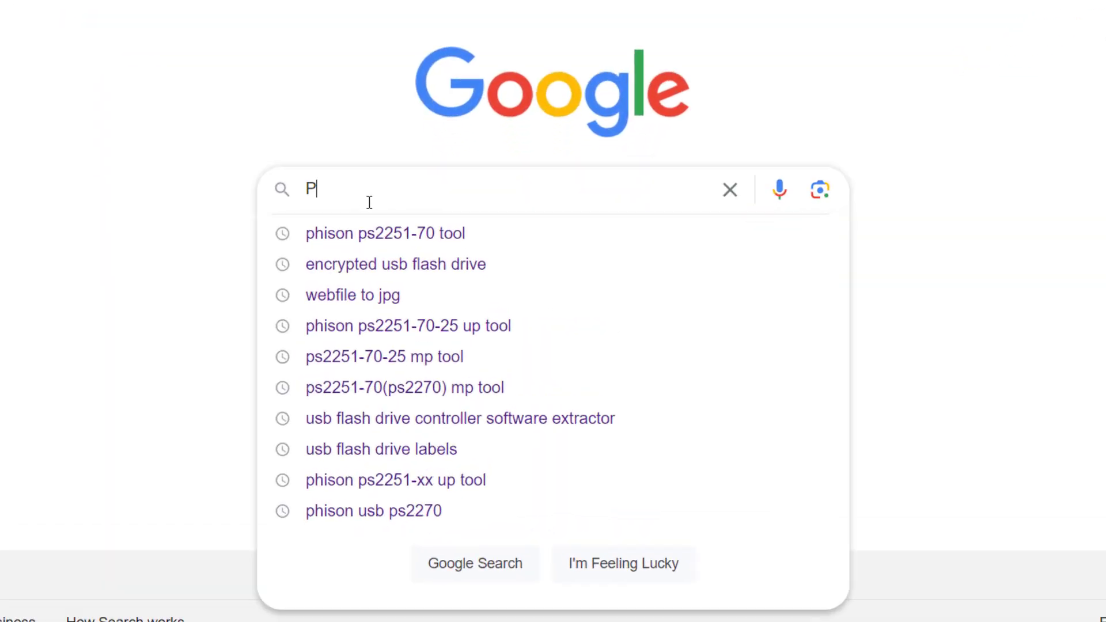
Step: Search Google for 'PHISON PS2251-70 TOOL' and check the FlashBoot.ru Phison ST-TOOL result
type("HISON PS22")
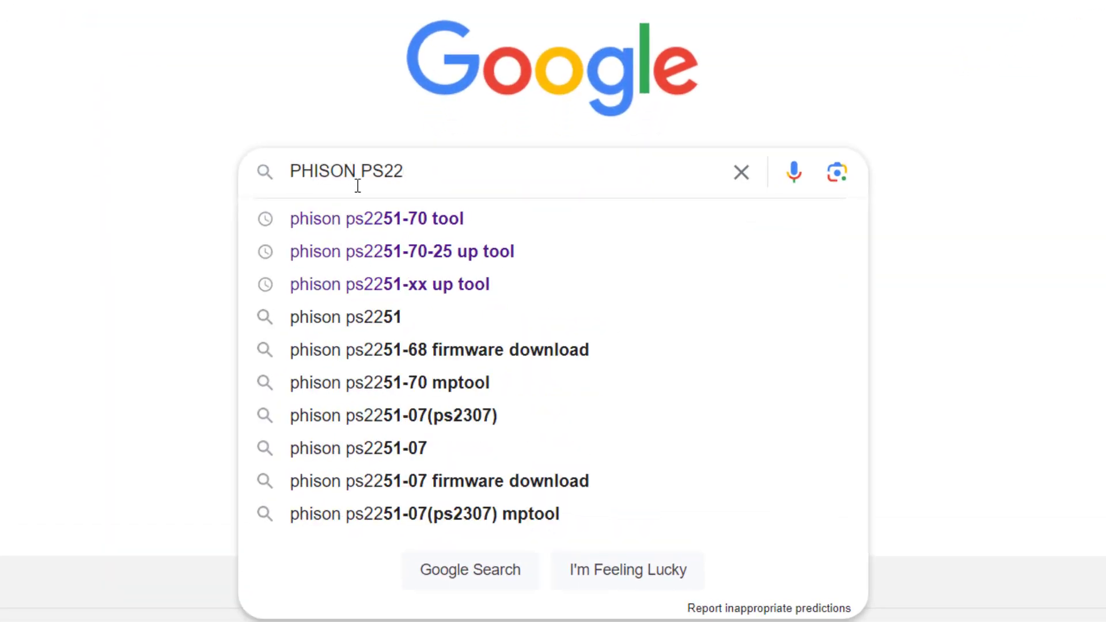
type("51-70 TOOL")
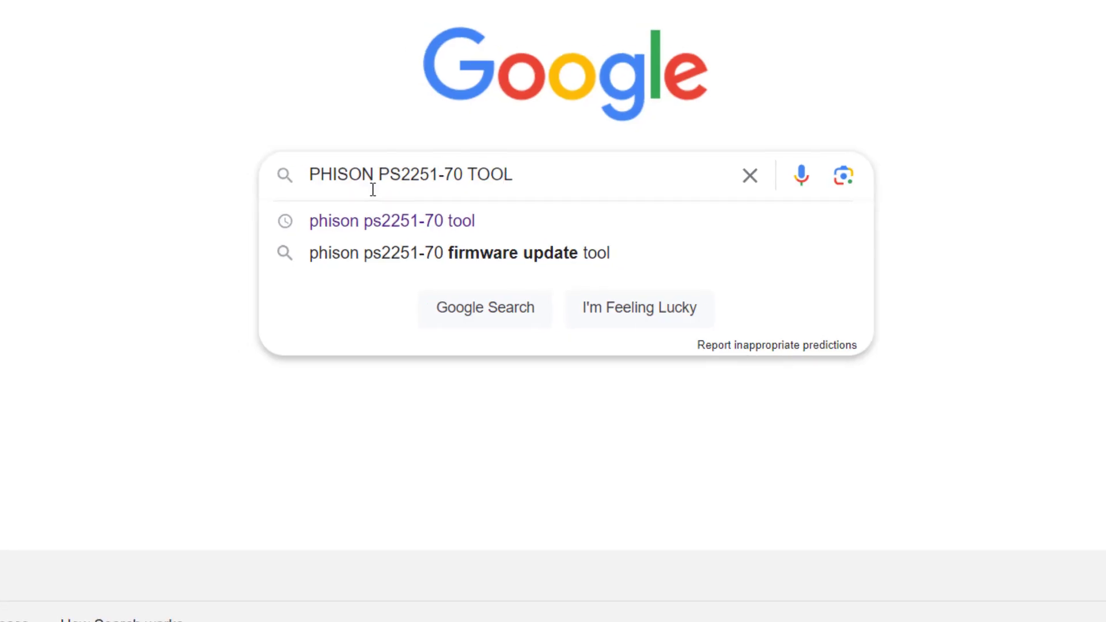
key("Return")
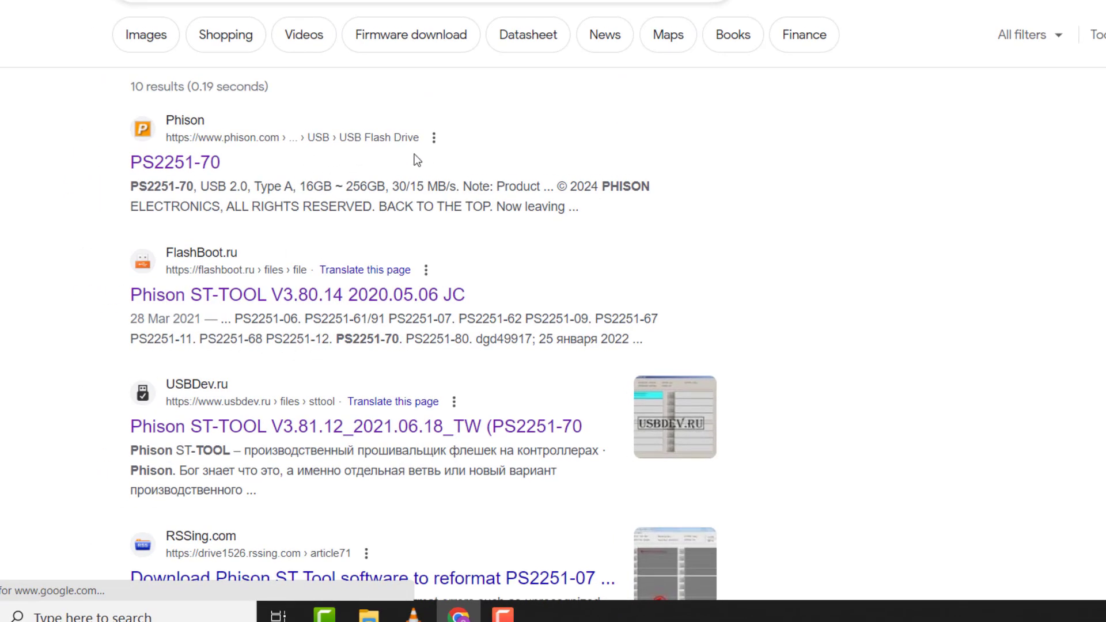
left_click_drag(335, 339, 400, 338)
left_click(77, 331)
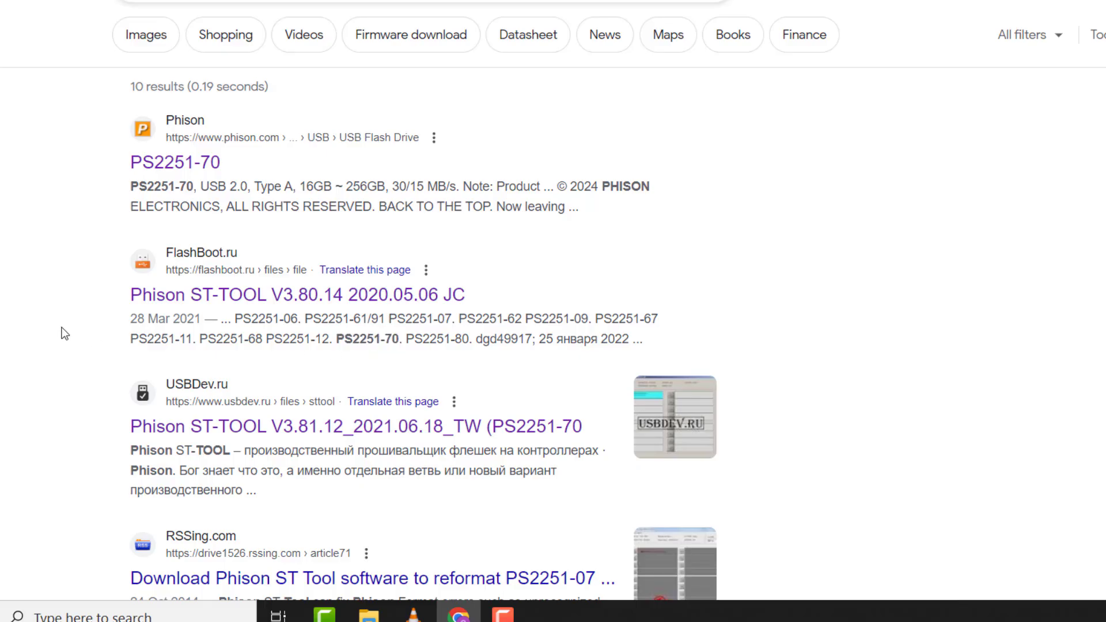
Step: Download Phison_STTOOL_V380_14_SZ_20200506_JC.rar (ST-TOOL V3.80.14) from FlashBoot.ru and open it in WinRAR
left_click(288, 295)
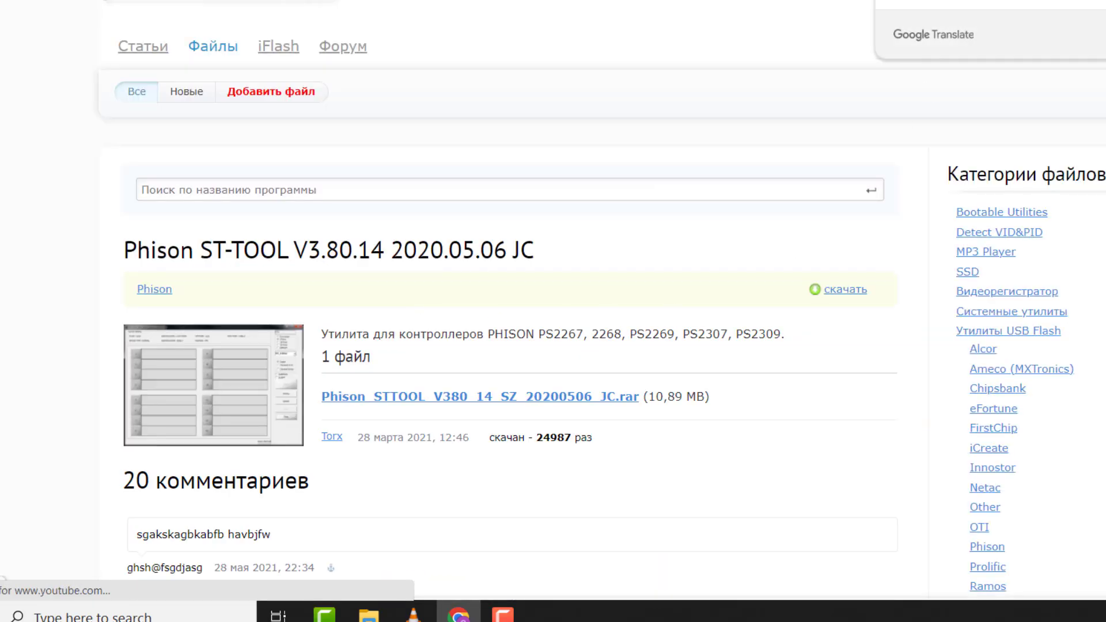
left_click(1084, 502)
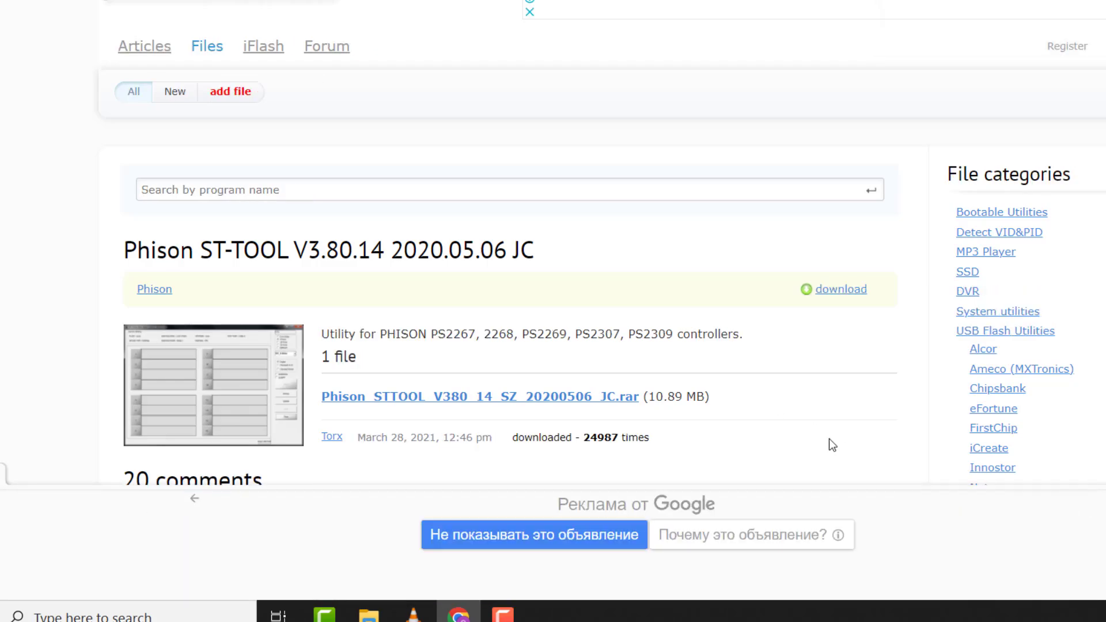
left_click(494, 396)
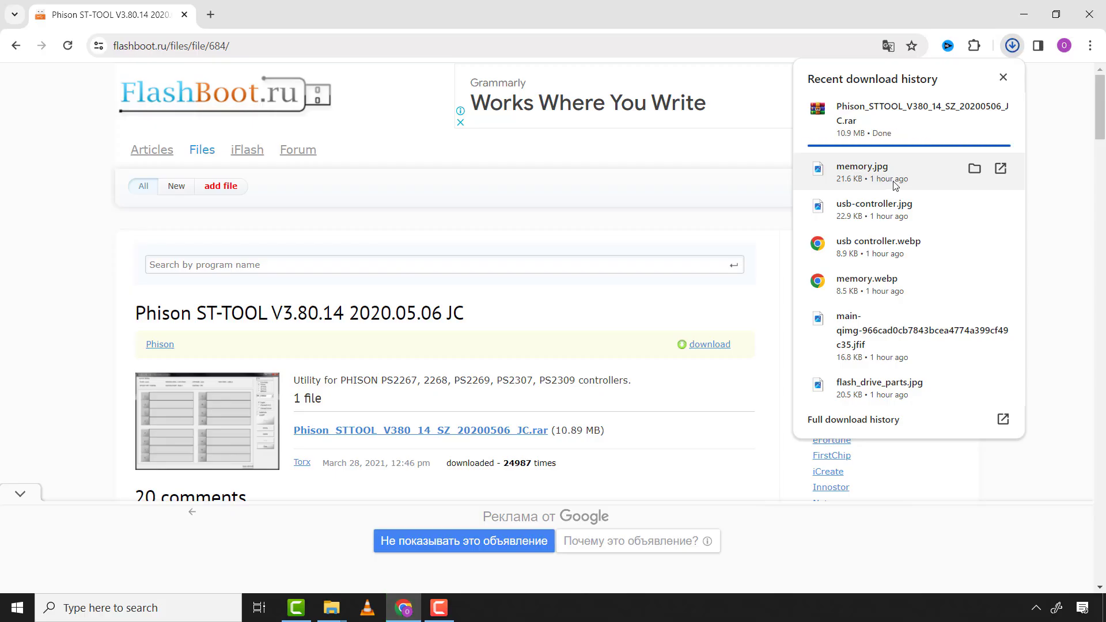
left_click(872, 119)
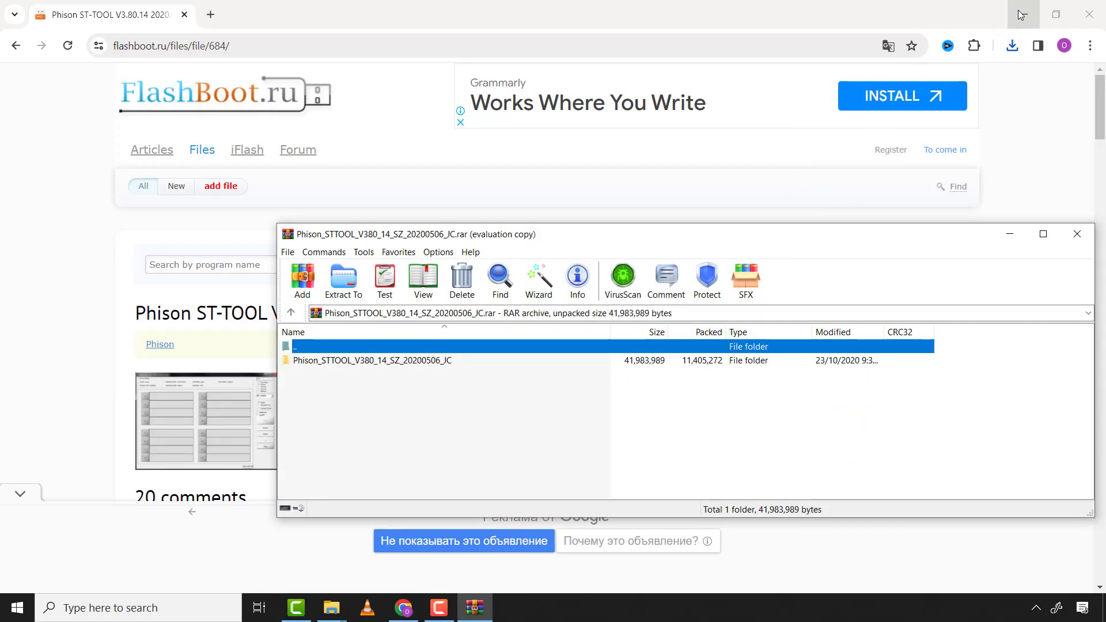
Step: Extract the Phison ST-TOOL folder to the desktop, close WinRAR, and launch STTOOL from the folder
left_click(1022, 16)
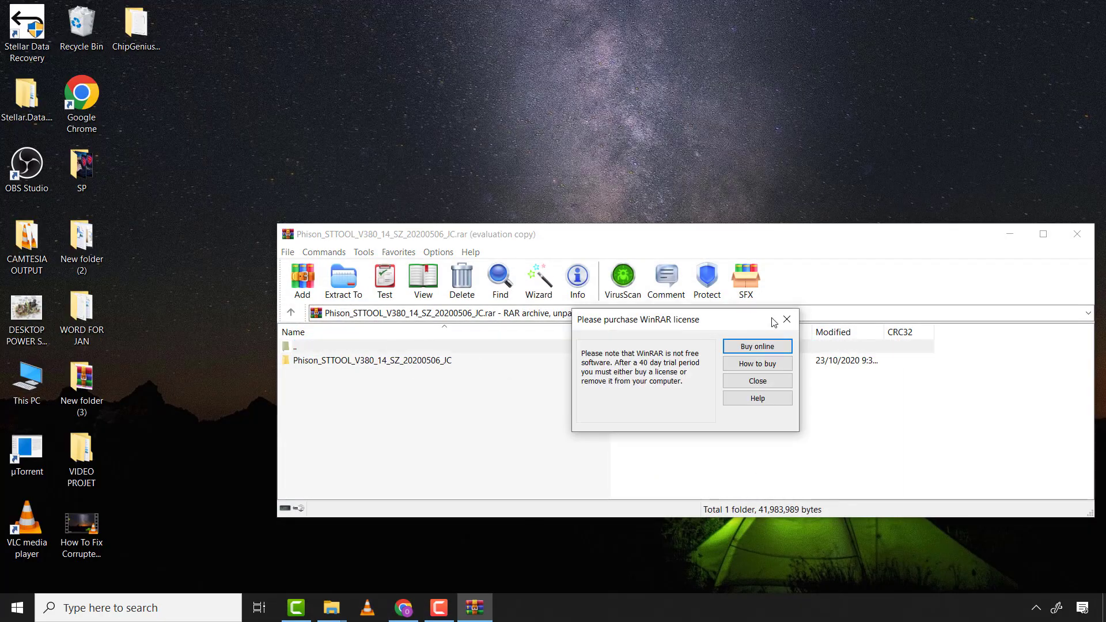
left_click(787, 320)
left_click_drag(431, 361, 386, 171)
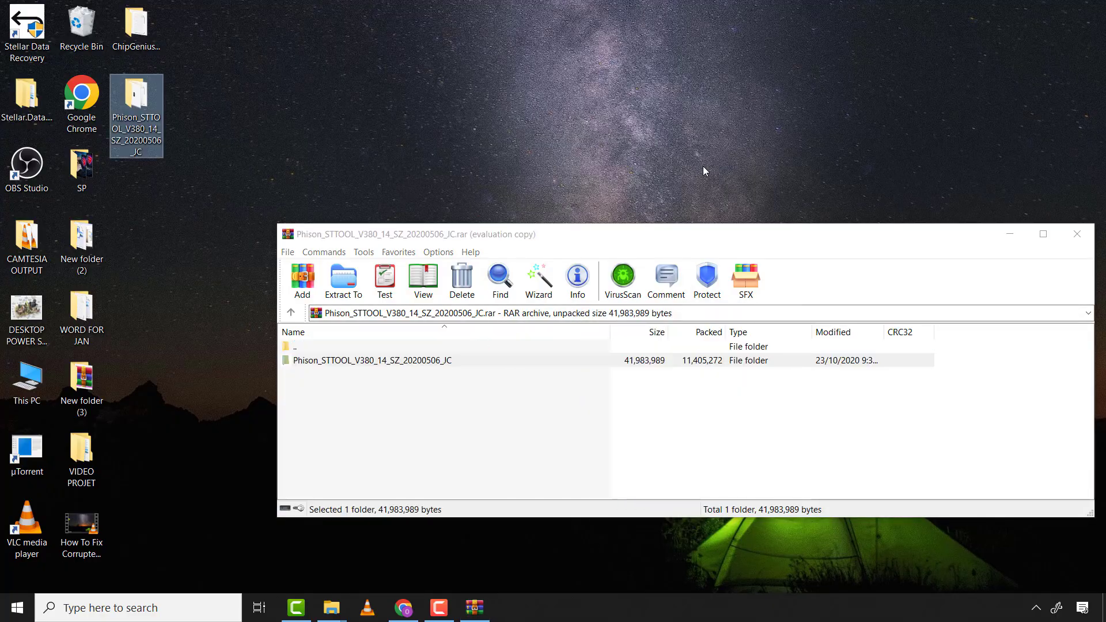
left_click(1077, 234)
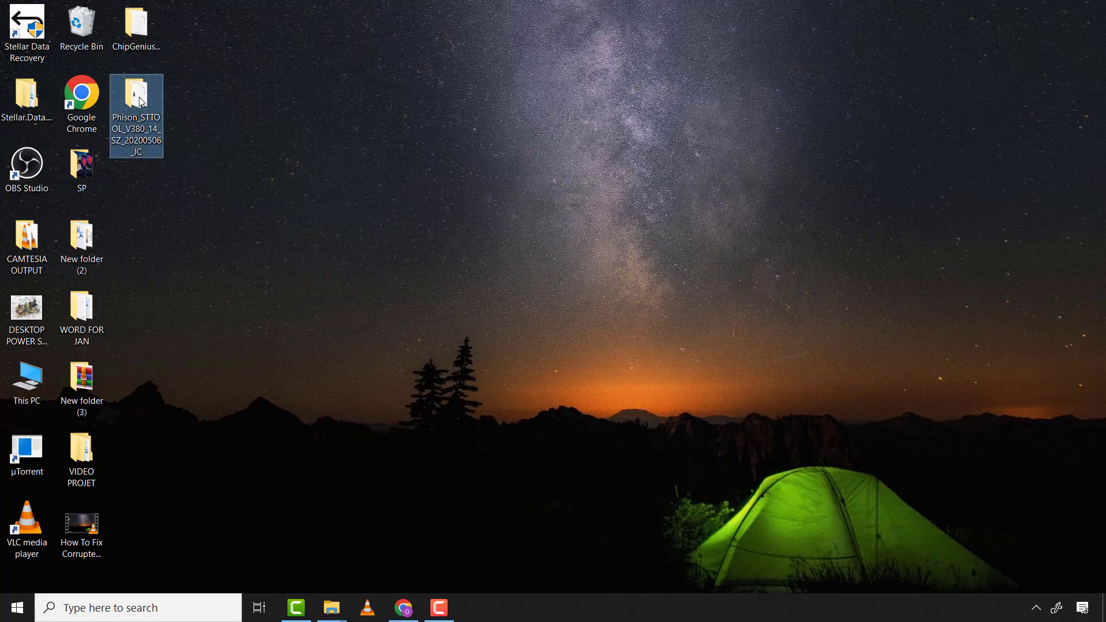
double_click(141, 102)
double_click(293, 256)
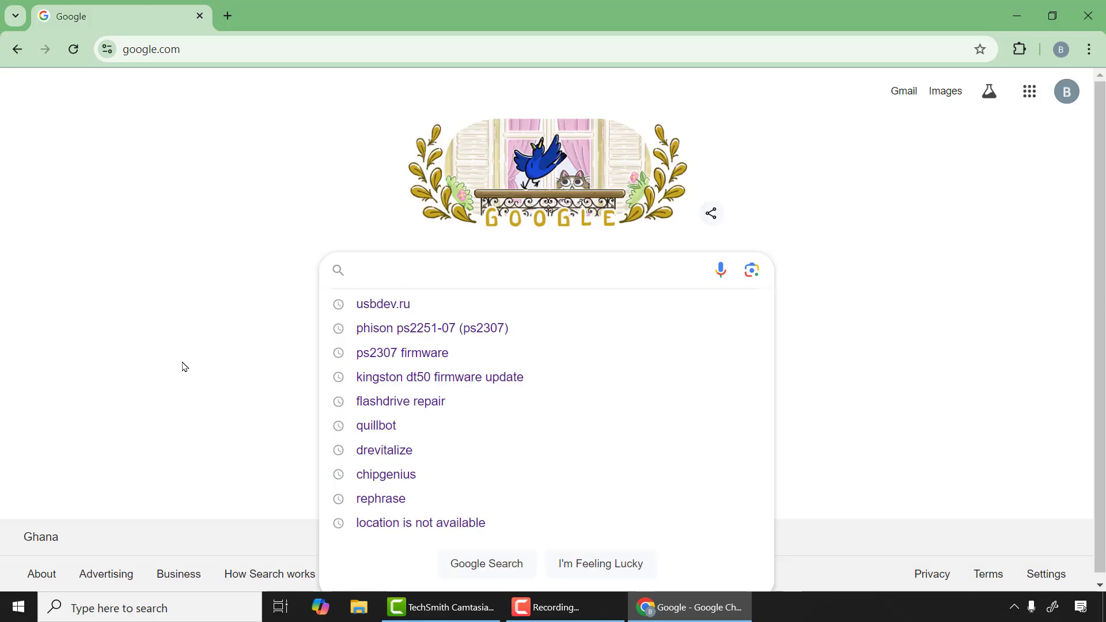
Step: Search Google for USBDEV.RU
left_click(181, 366)
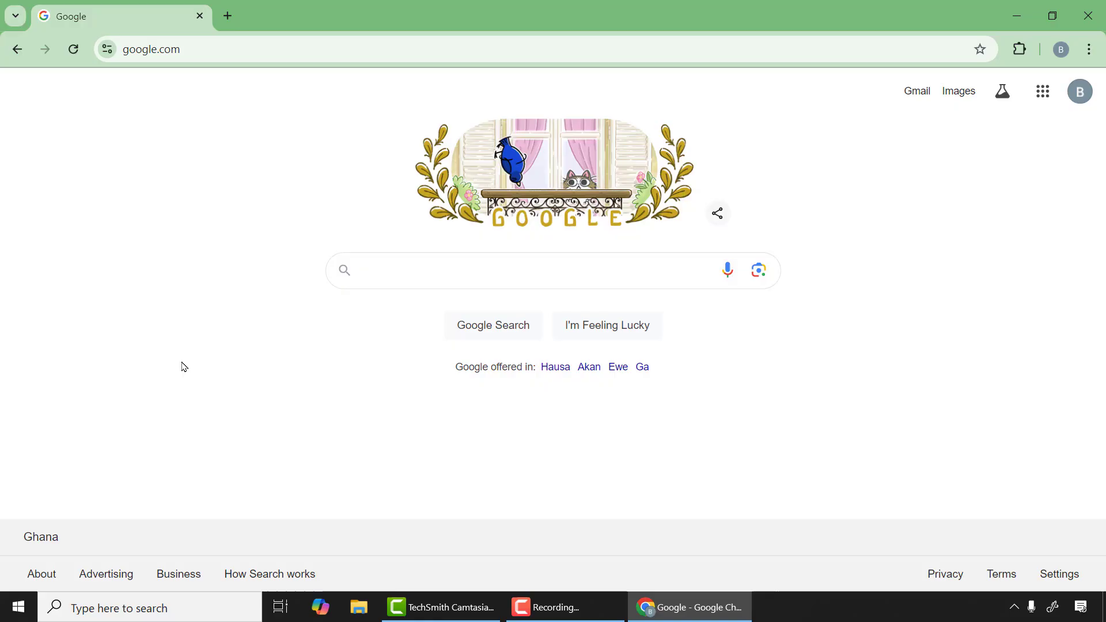
left_click(391, 274)
type("USB")
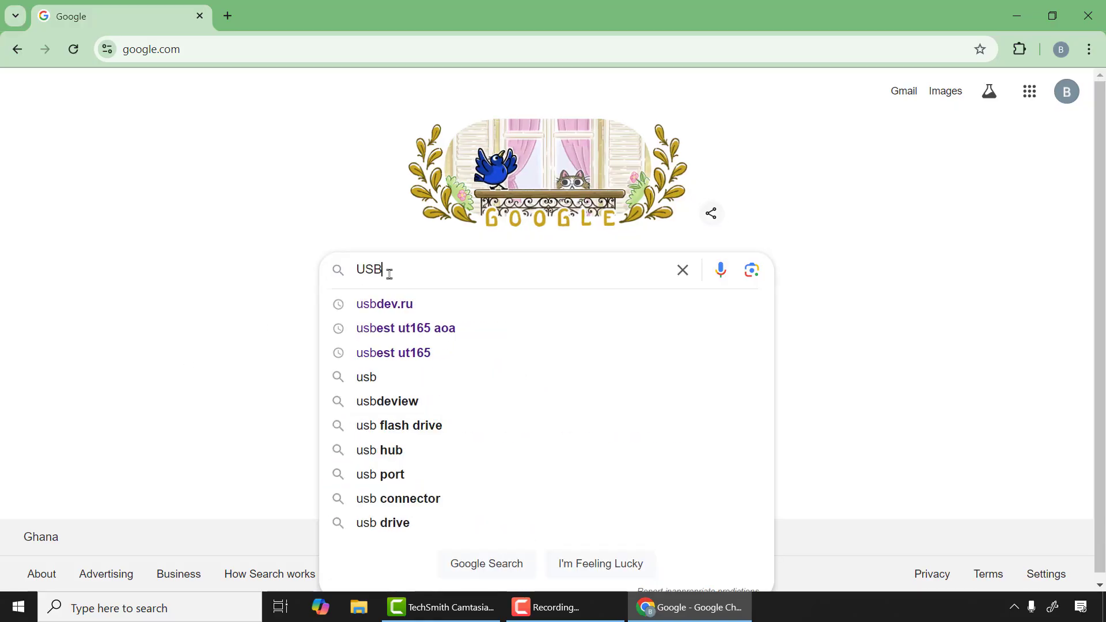
type("DEV.RU")
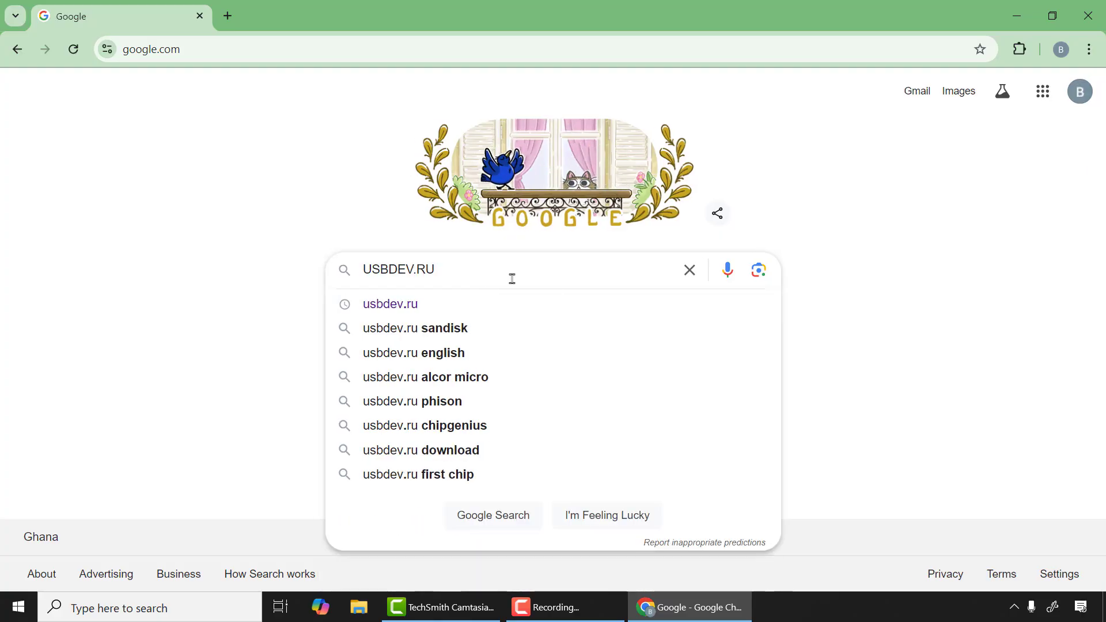
key("Return")
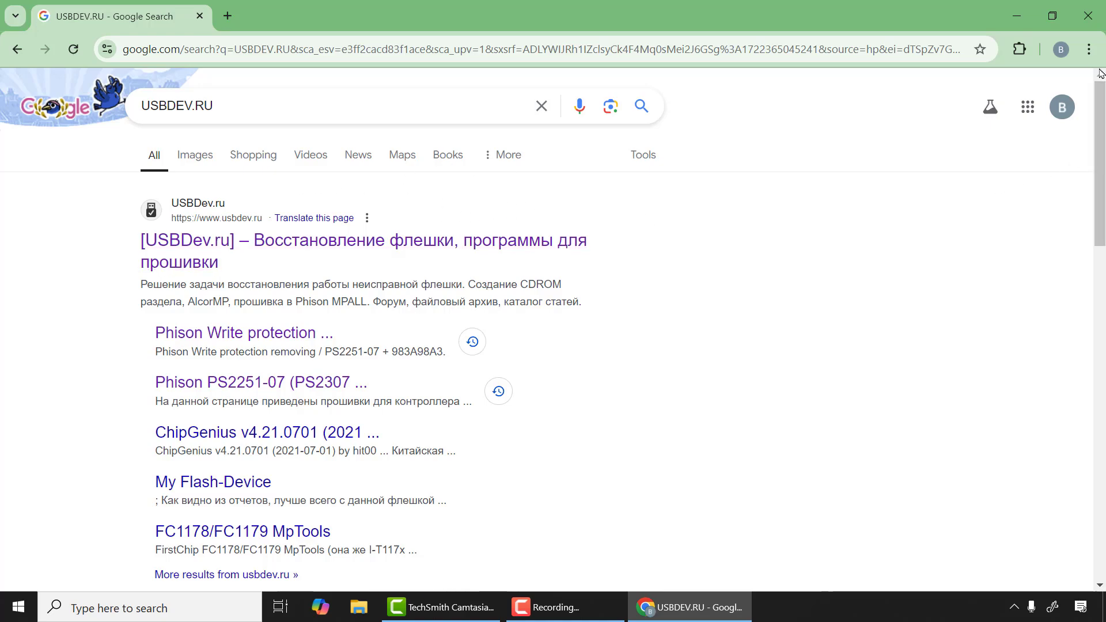
Step: Translate the search results into English and open the usbdev.ru home page result
left_click(1088, 51)
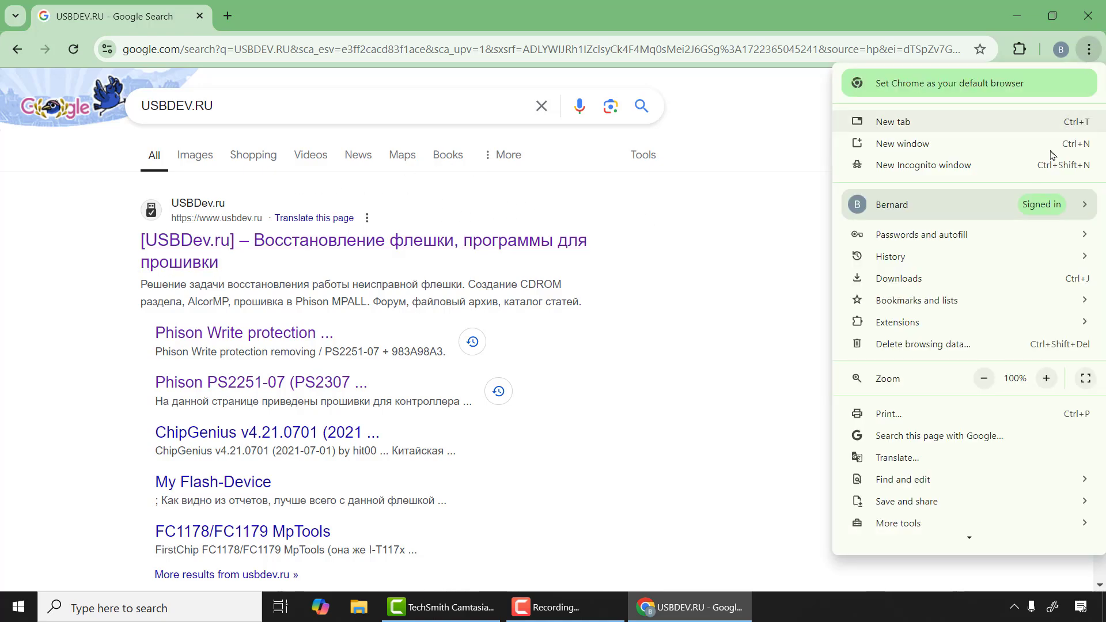
left_click(898, 459)
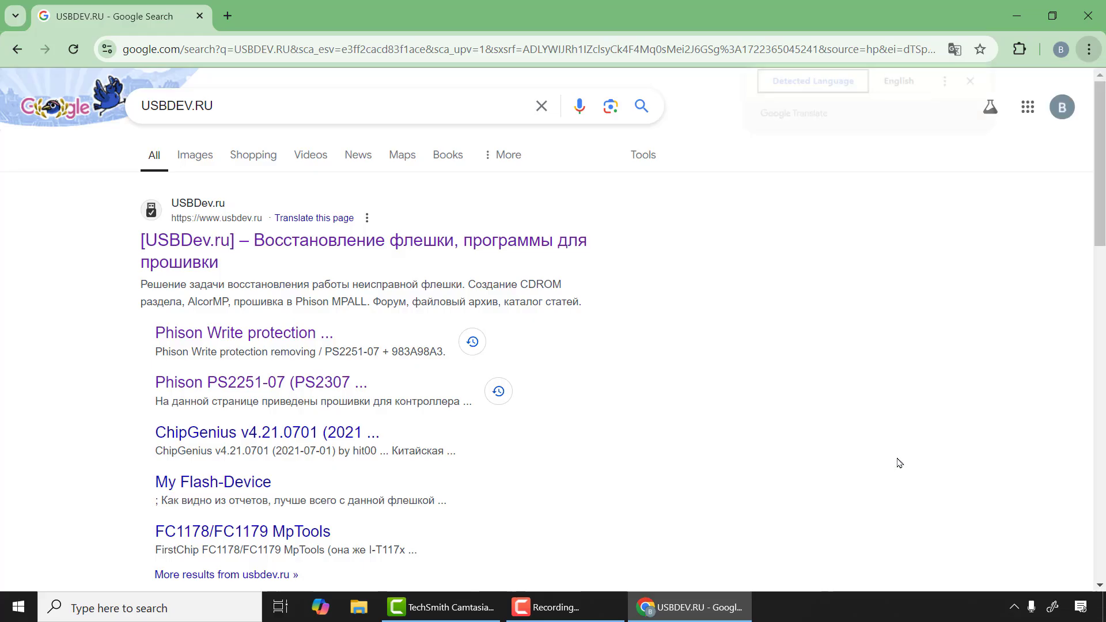
left_click(898, 82)
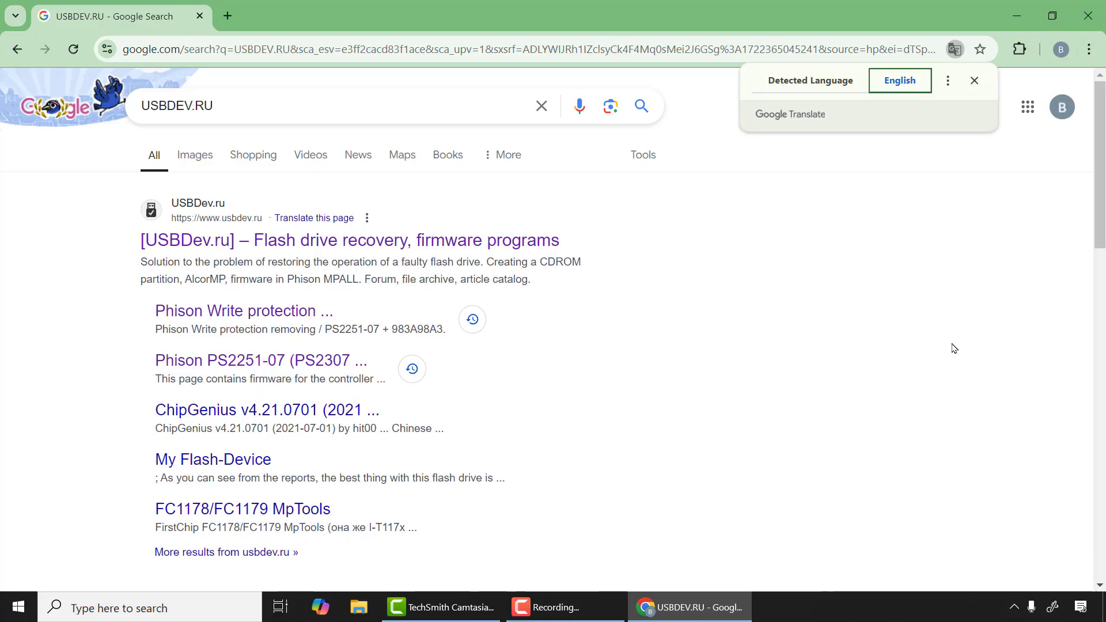
left_click(312, 242)
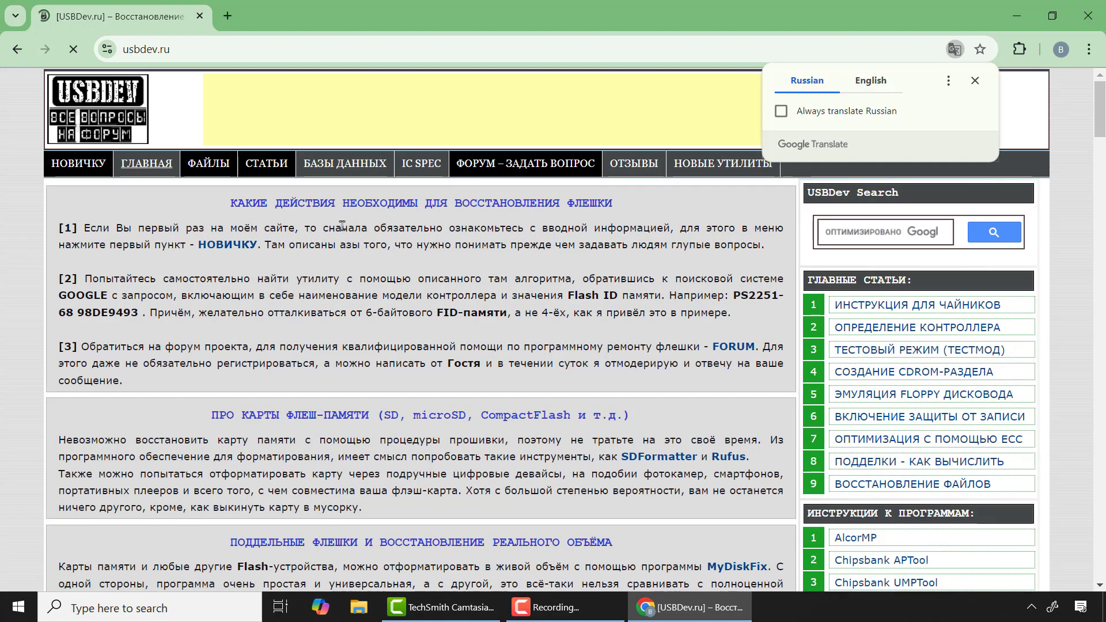
Step: Translate usbdev.ru into English, go to FILES, and scroll to the controller manufacturers catalogue
left_click(871, 83)
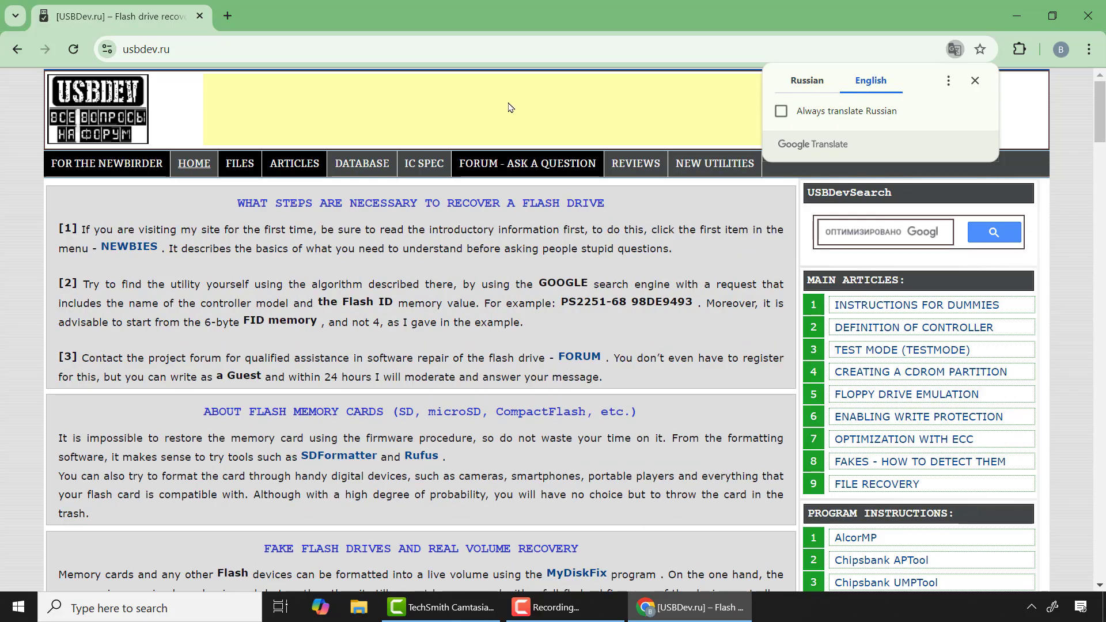
left_click(238, 166)
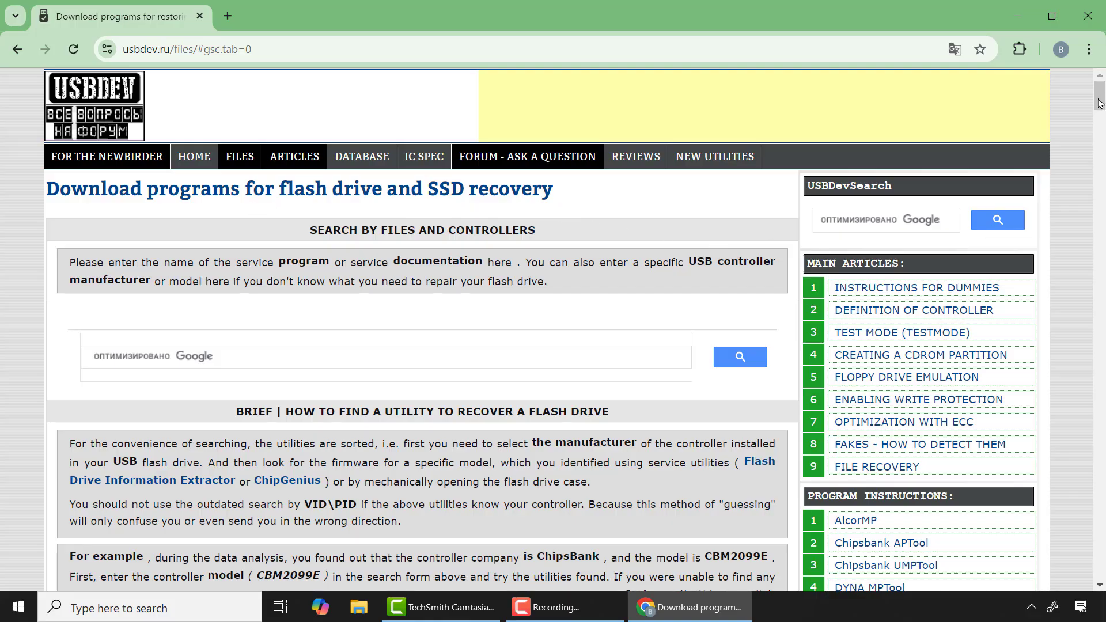
left_click_drag(1101, 104, 1101, 144)
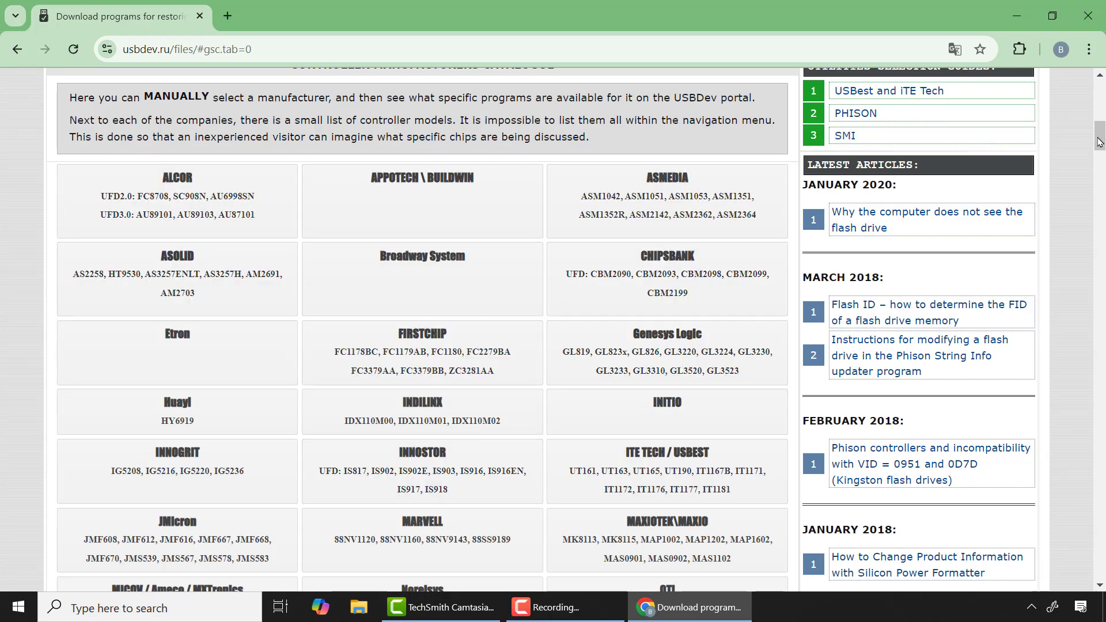
mouse_move(1103, 138)
left_mouse_down()
mouse_move(1103, 209)
mouse_move(1103, 131)
left_mouse_up()
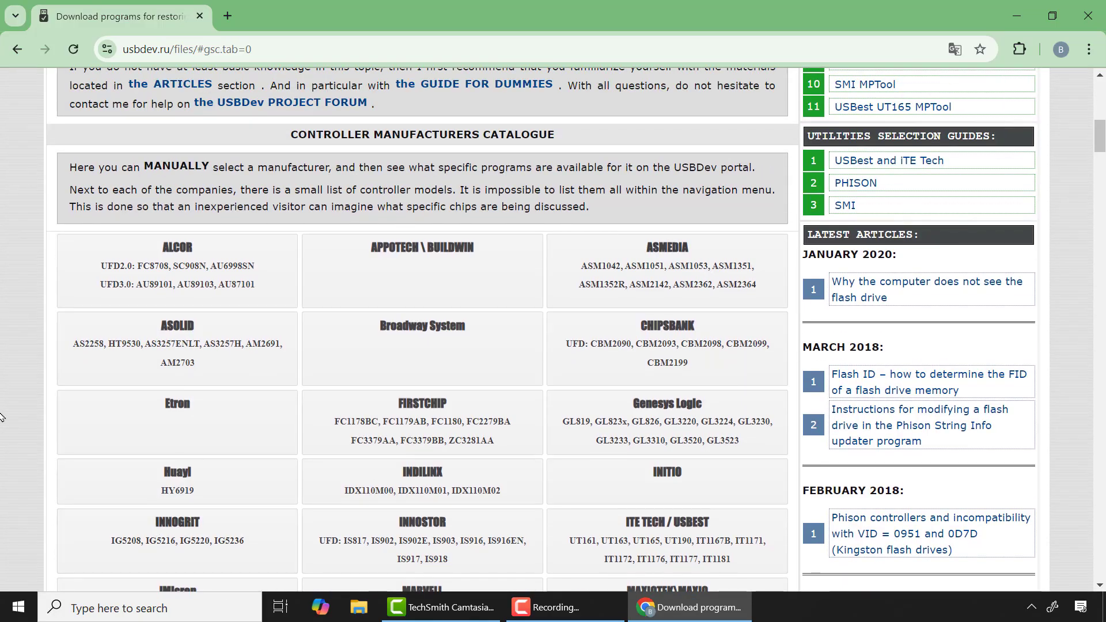
Step: Open the ALCOR controller page from the catalogue and review its list of Alcor models
left_click(204, 278)
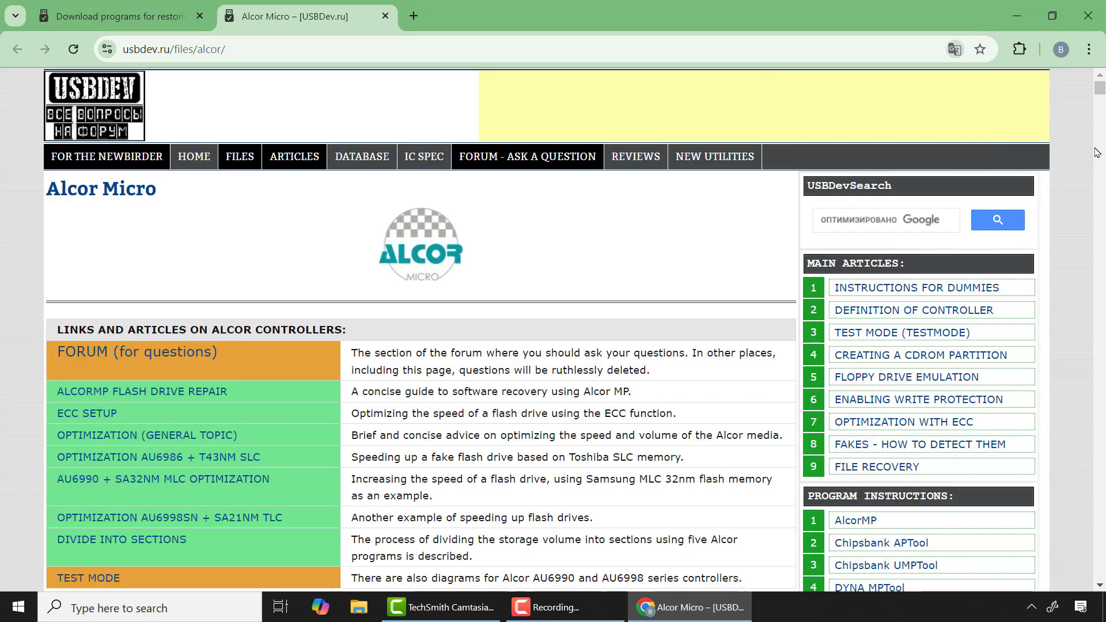
scroll(245, 107, "down", 8)
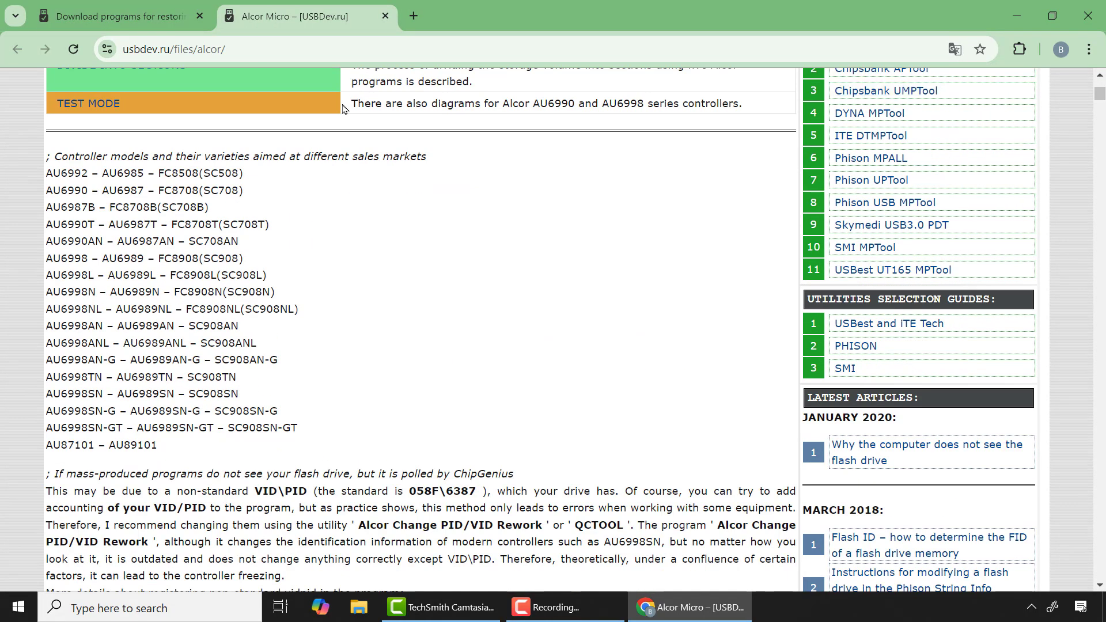
left_click_drag(55, 156, 330, 465)
left_click(415, 346)
Step: Find the Production Flashers for Alcors list and open the AlcorMP #2023 page
left_click_drag(1101, 98, 1102, 127)
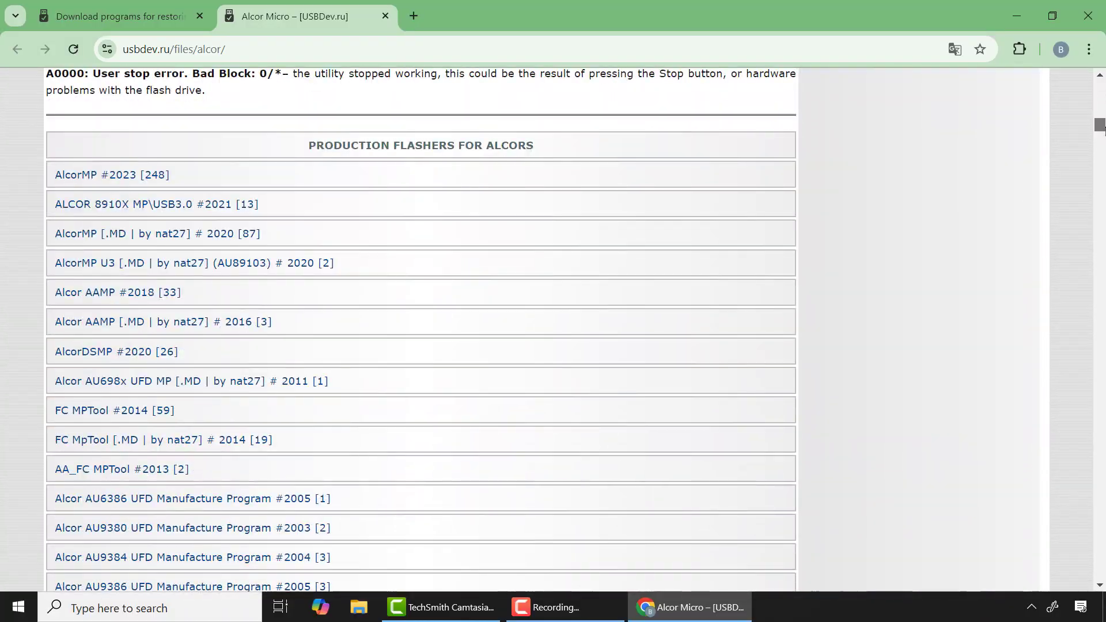
scroll(1037, 224, "down", 1)
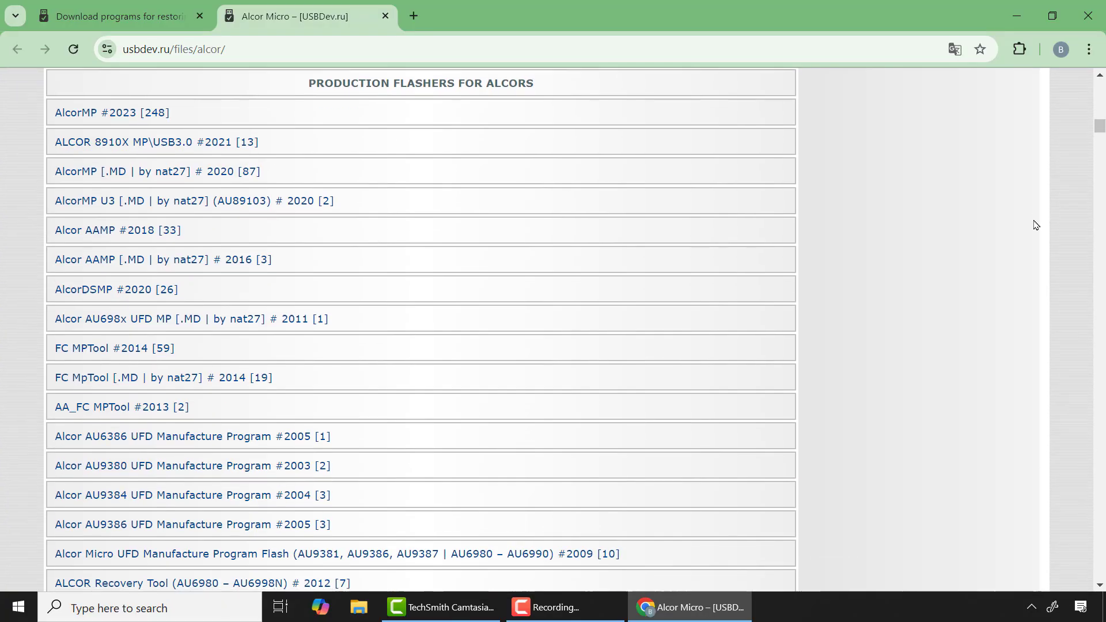
scroll(810, 230, "down", 1)
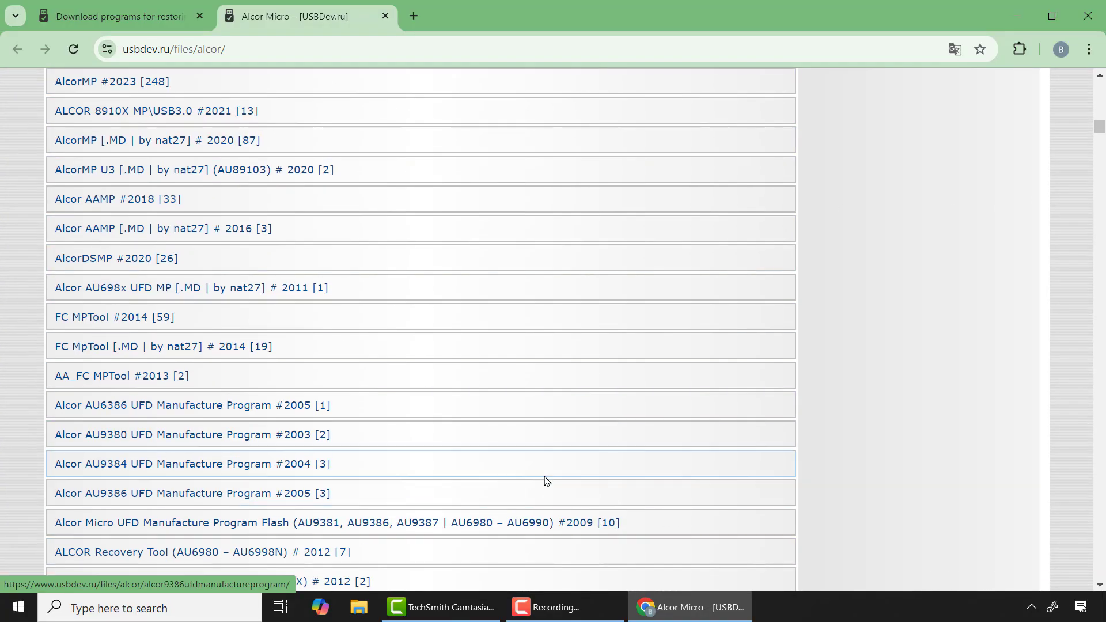
scroll(691, 279, "up", 2)
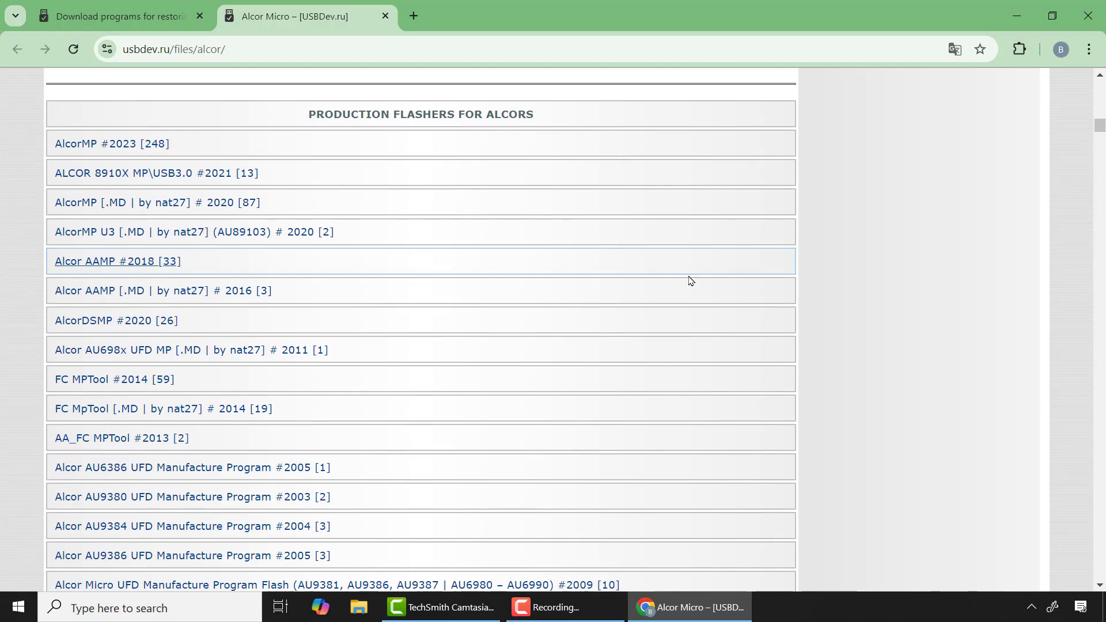
left_click(125, 148)
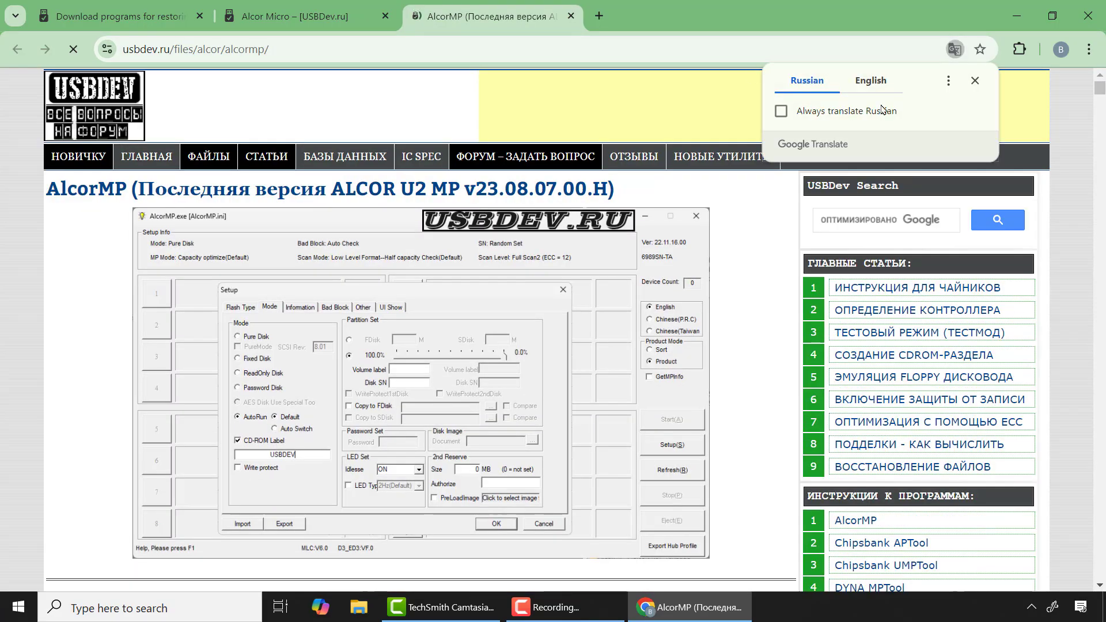
Step: Translate the AlcorMP page to English and highlight the password beside ALCOR_U2_MP_v20.09.04.00_xT23_xT24.rar
left_click(866, 83)
scroll(420, 329, "down", 5)
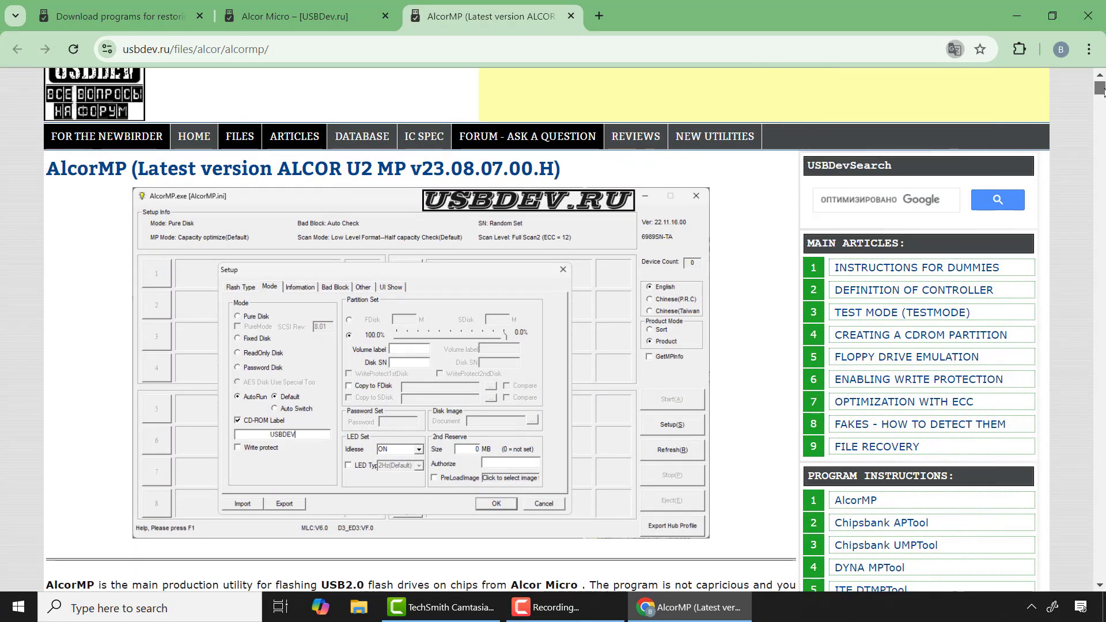
left_click_drag(1100, 97, 1086, 264)
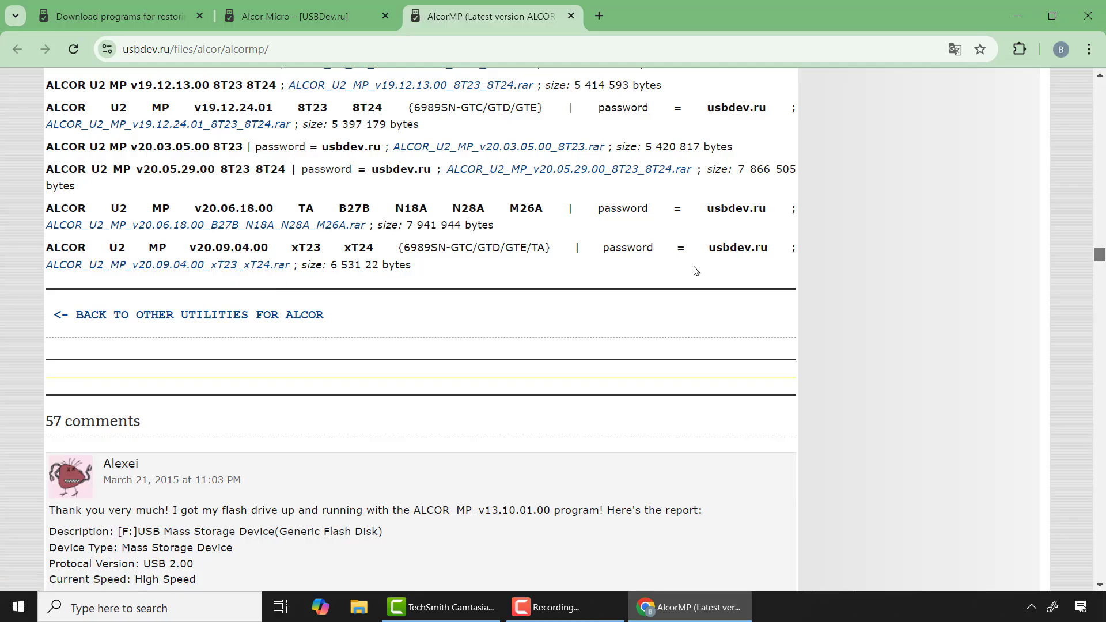
left_click_drag(710, 247, 765, 249)
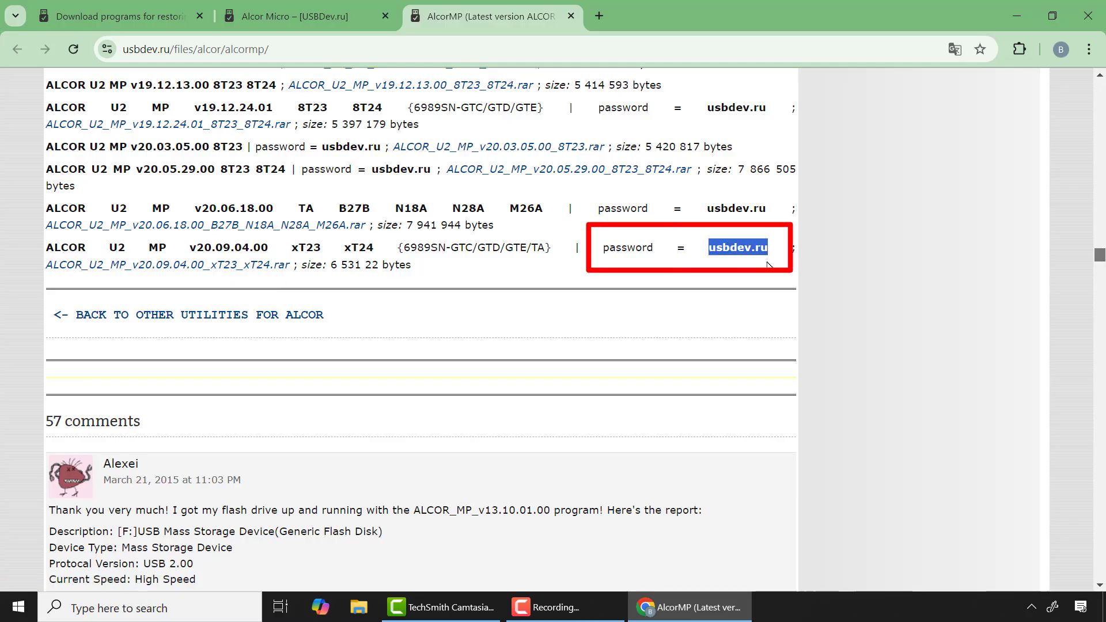
left_click(765, 269)
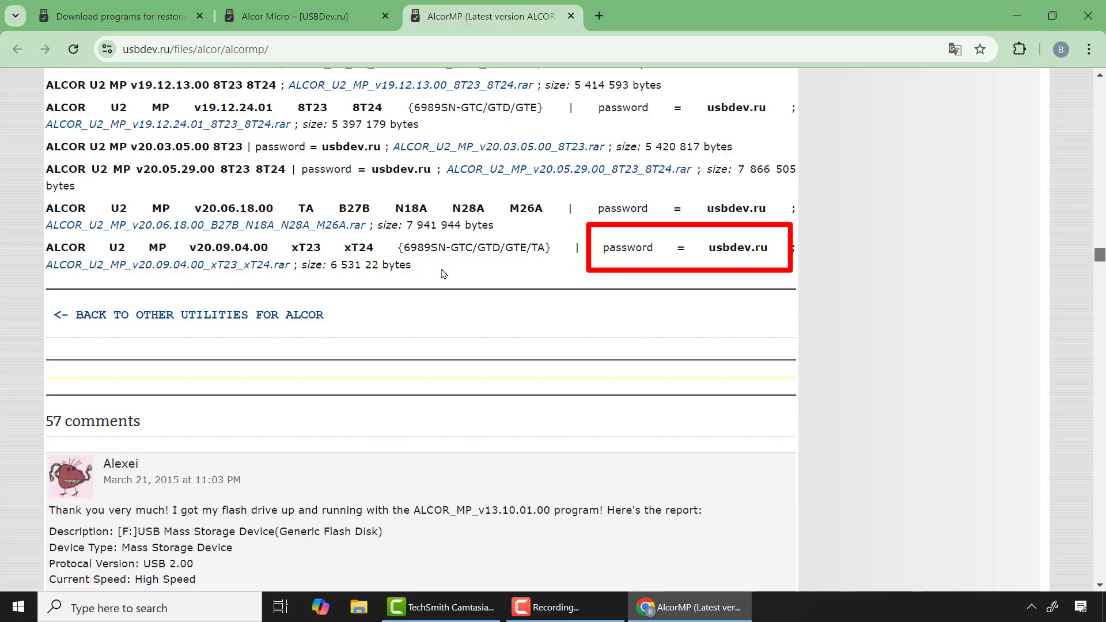